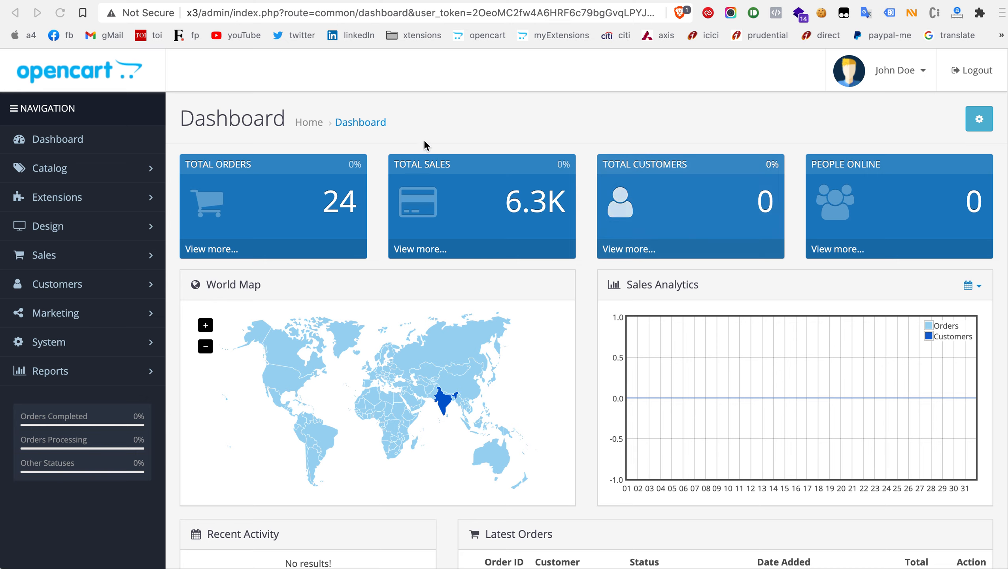
Step: Open the Xtensions-Attribute Set module settings from the catalog and dismiss the license activation notice
left_click(74, 180)
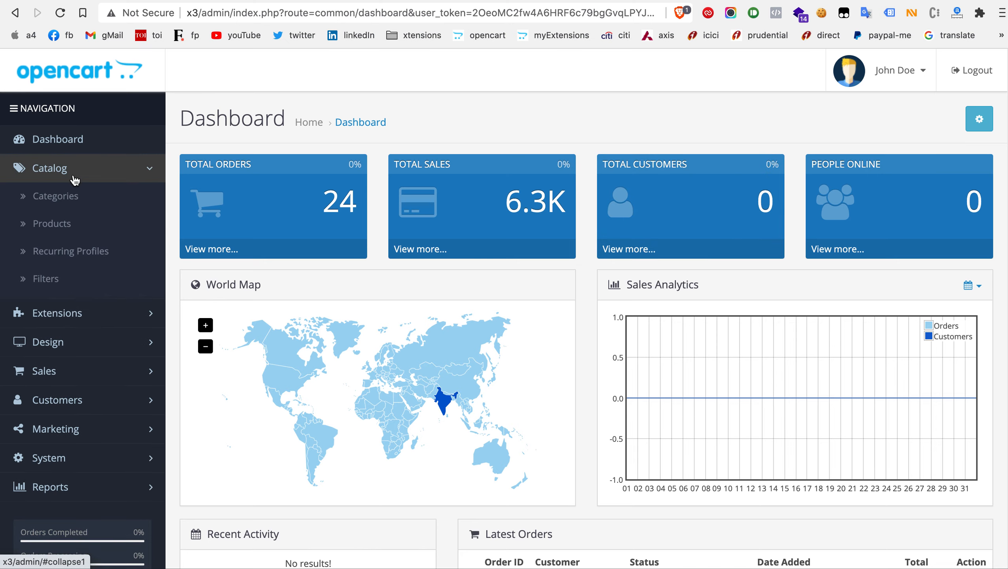
left_click(100, 317)
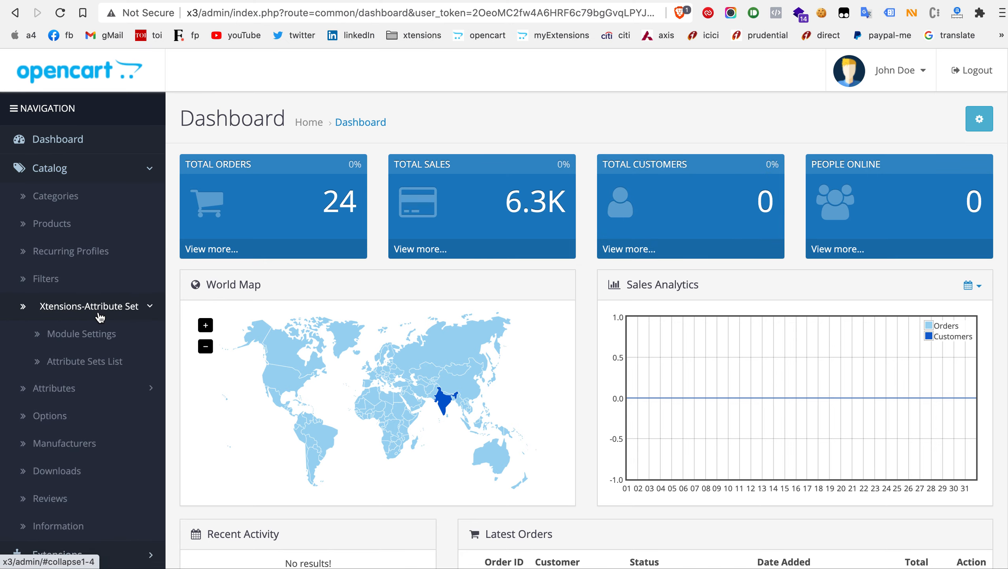
left_click(98, 338)
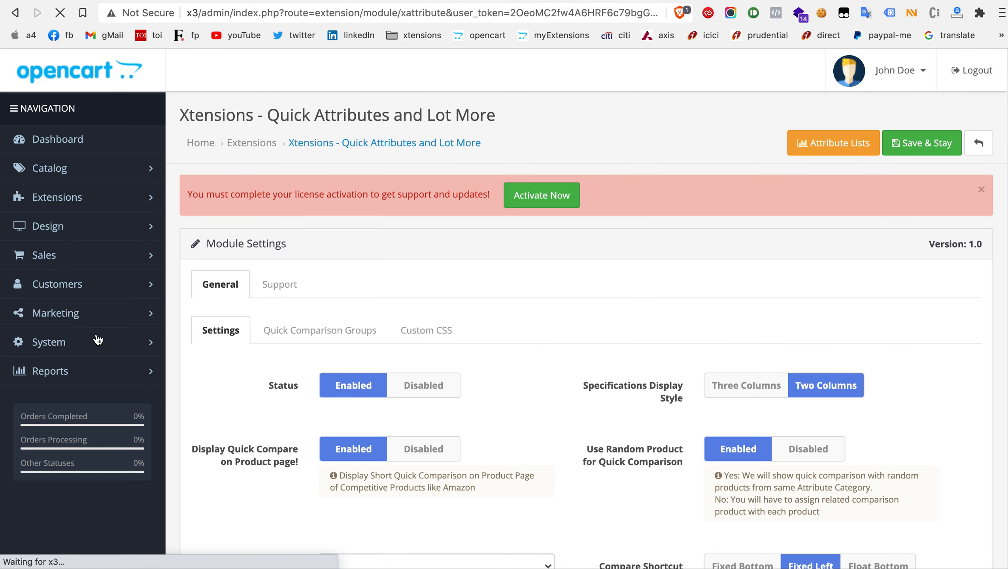
left_click(981, 190)
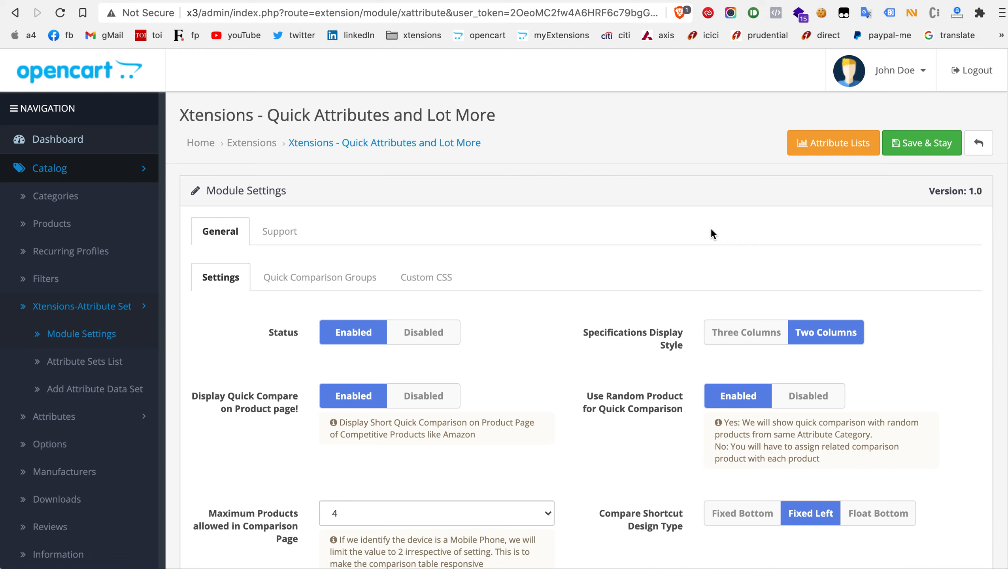
Step: Try Multiple Languages as the module's Languages Set and return it to English
scroll(507, 255, "down", 1)
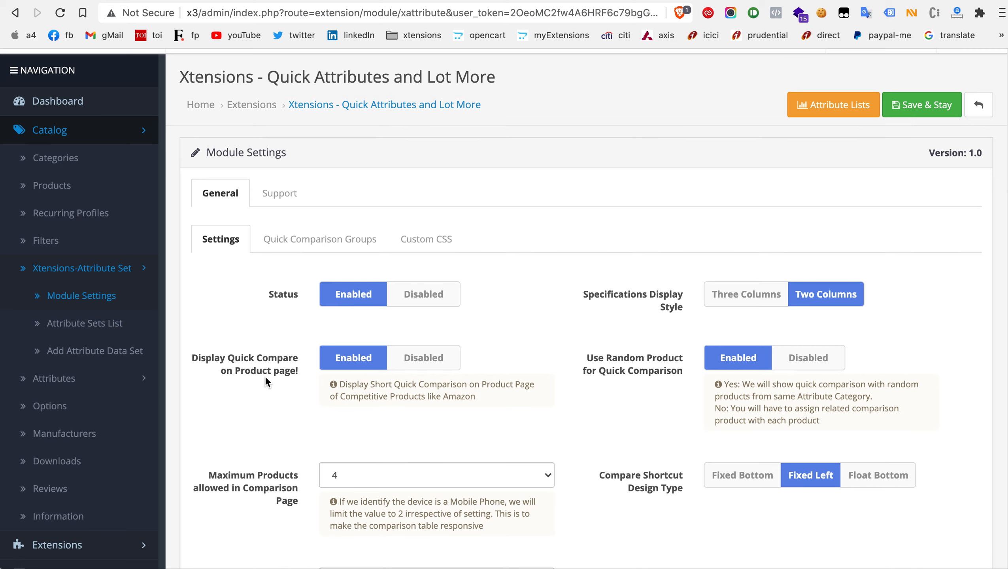
scroll(266, 382, "down", 3)
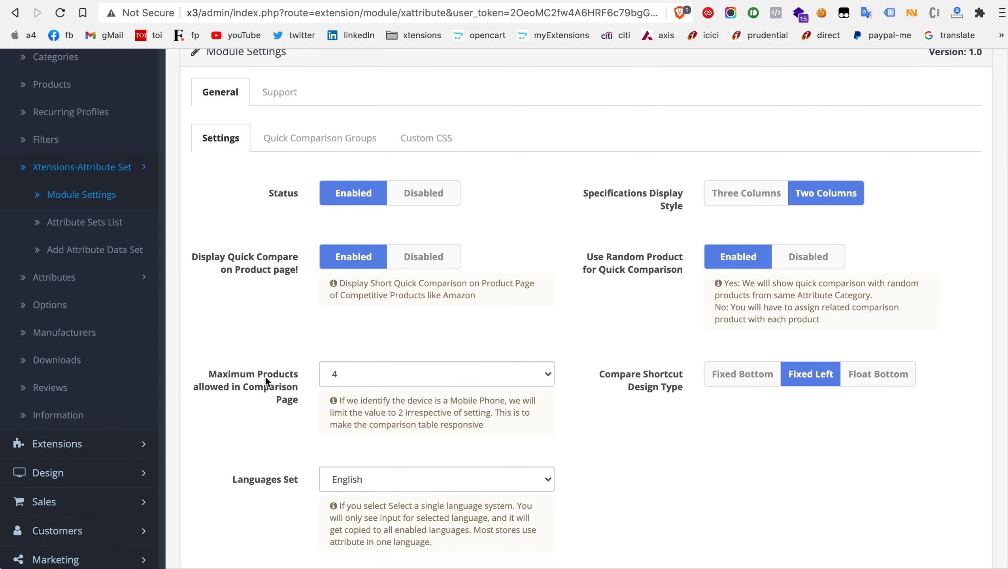
scroll(265, 378, "down", 1)
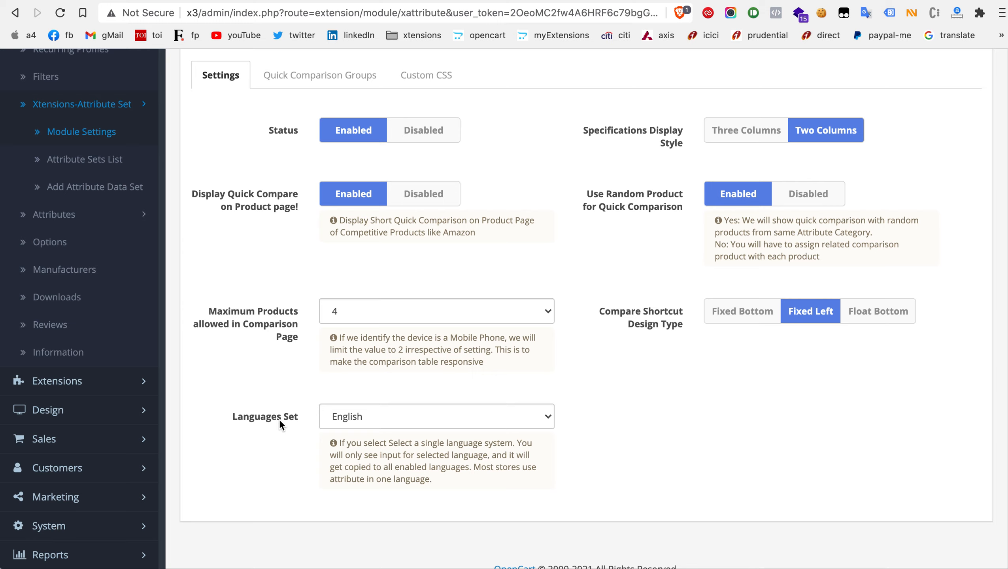
left_click(343, 420)
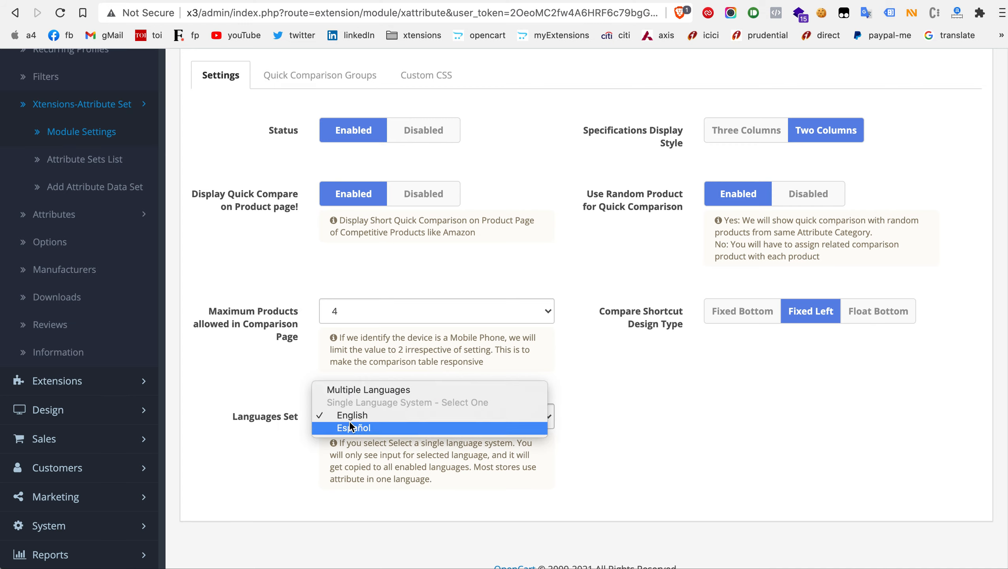
left_click(351, 392)
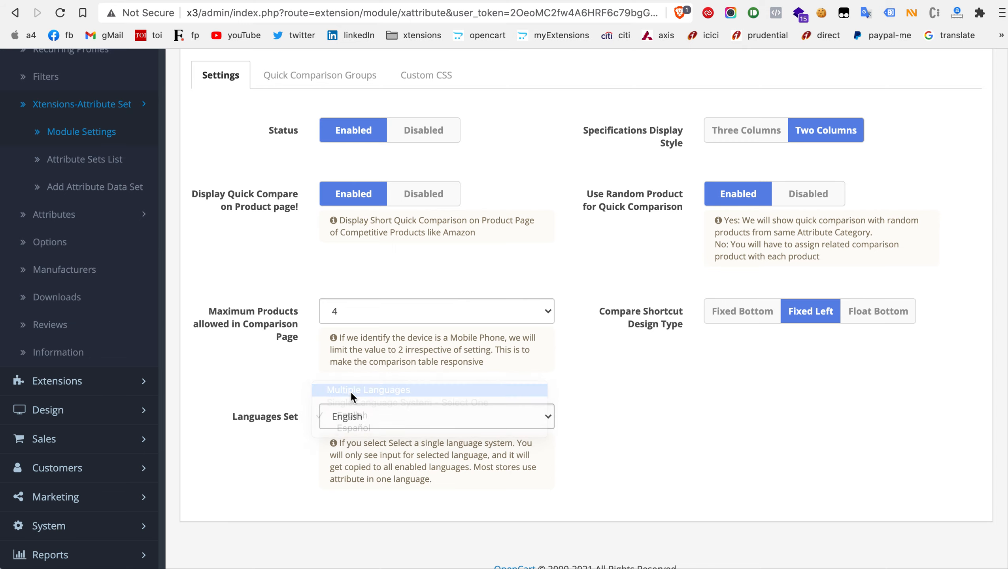
left_click(353, 418)
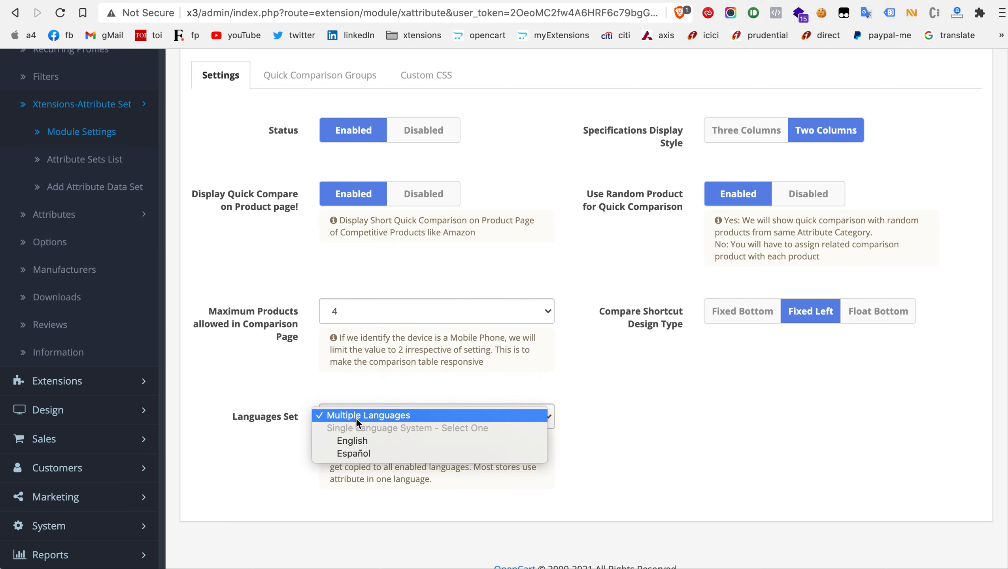
left_click(357, 440)
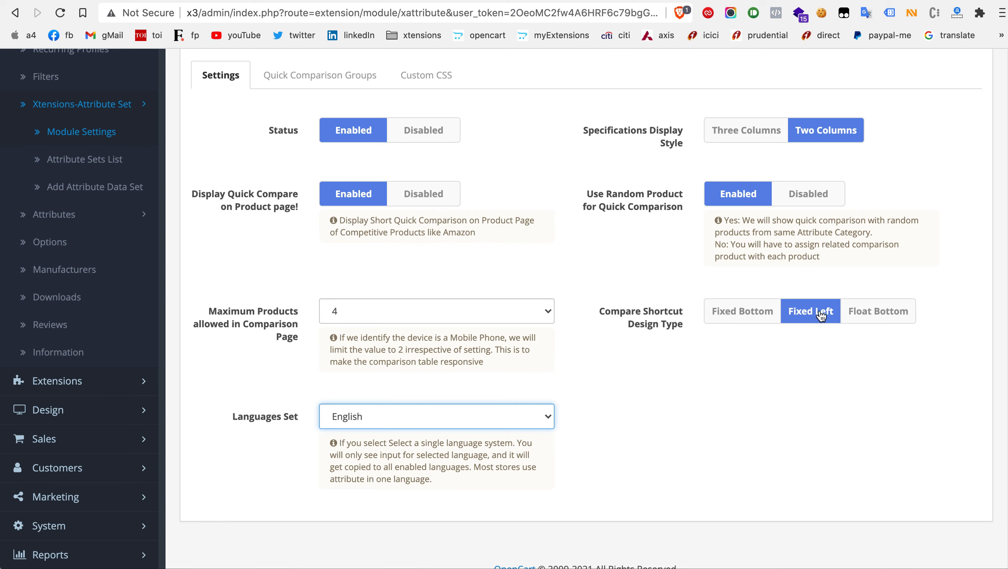
Step: Review the quick comparison groups and their sort order in the module settings
scroll(659, 310, "up", 3)
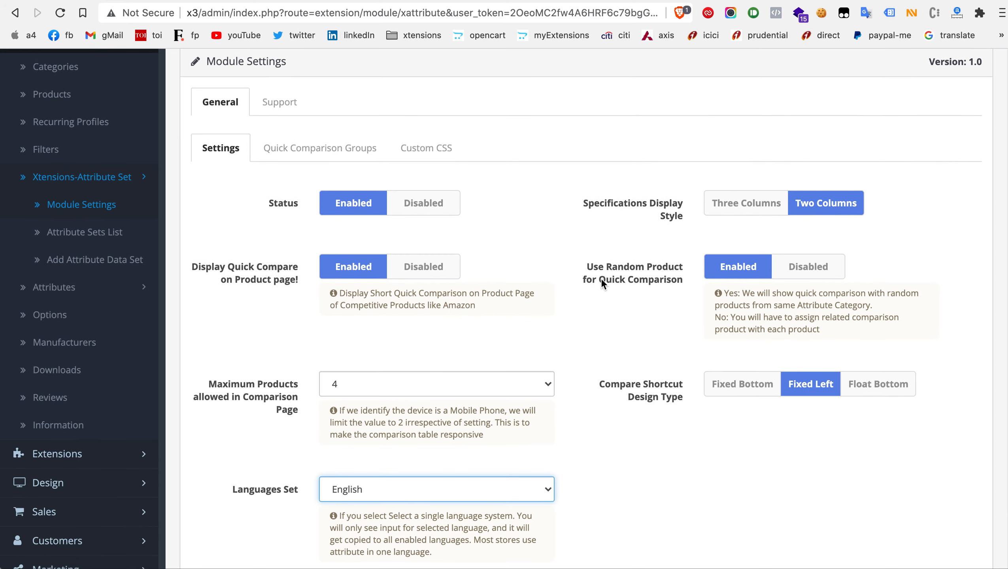
left_click(359, 155)
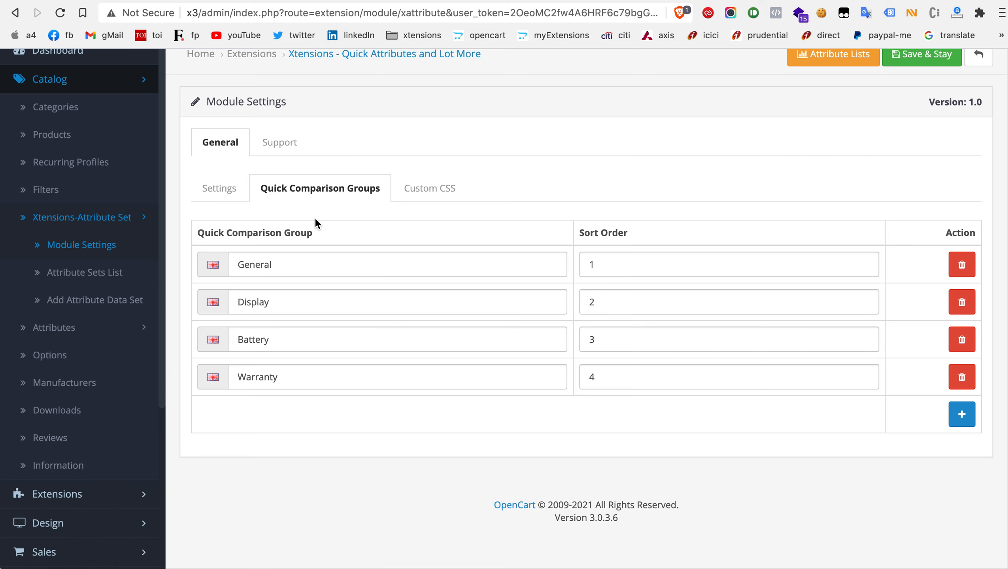
scroll(315, 222, "up", 2)
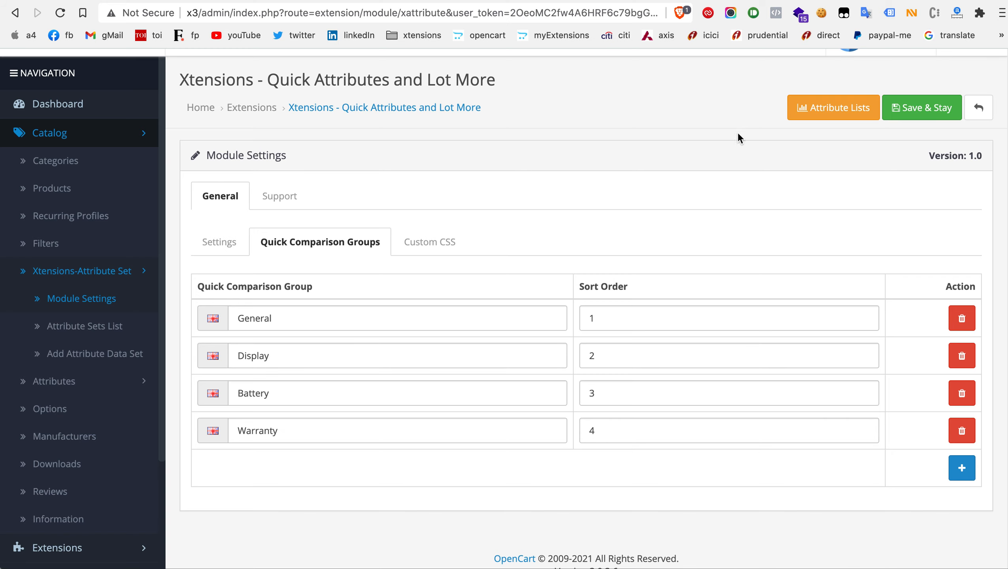
Step: Open the attribute data set list and bring up the Smart TV set for editing
left_click(815, 115)
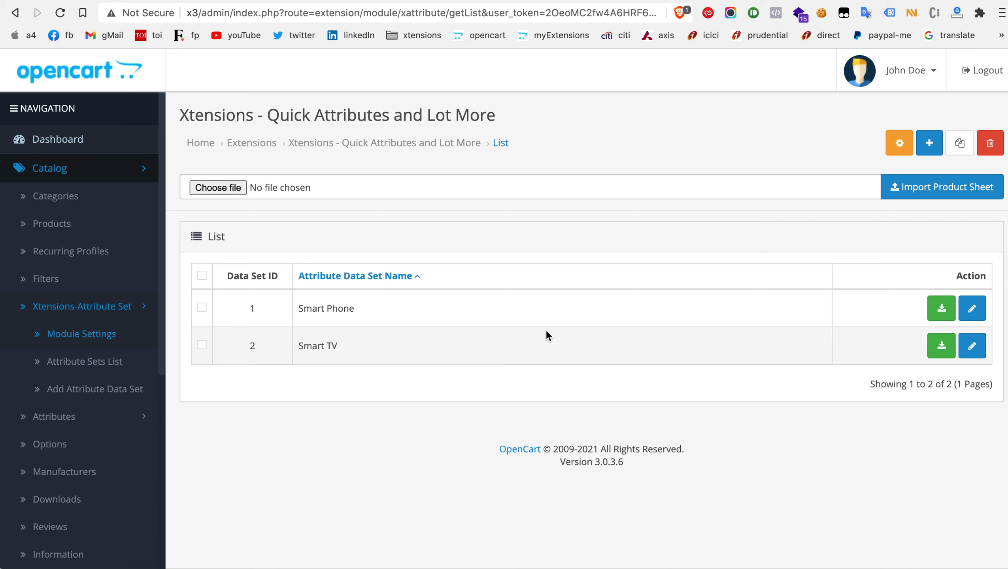
left_click(972, 345)
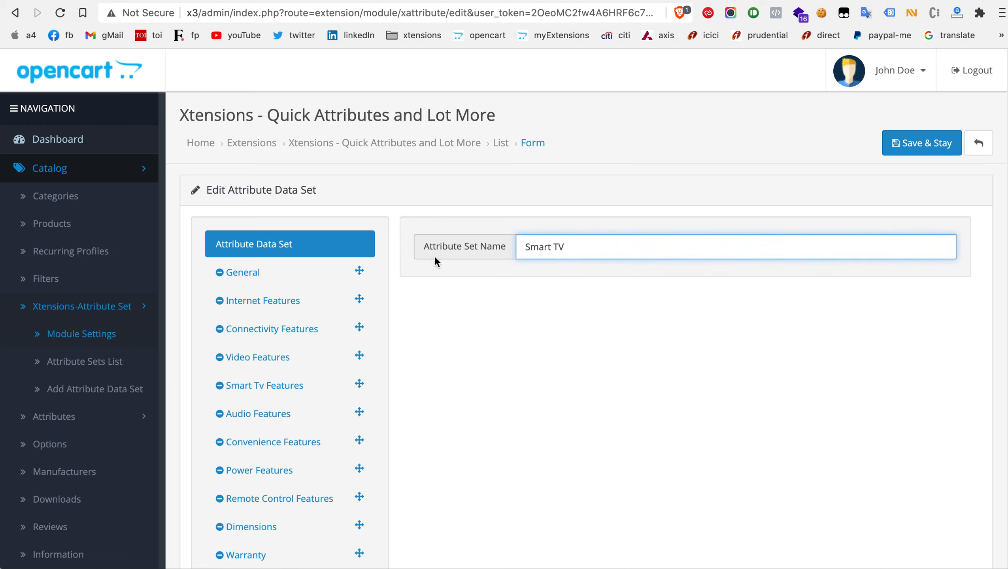
Step: Look through the Smart TV set's attribute groups, viewing General, Internet Features, Connectivity Features and Video Features
scroll(333, 272, "down", 3)
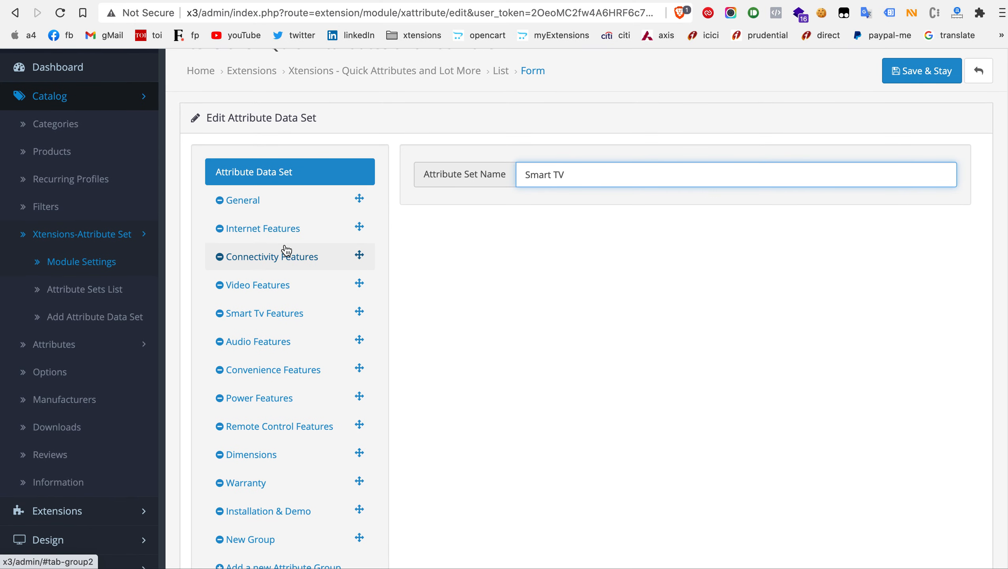
scroll(287, 251, "down", 5)
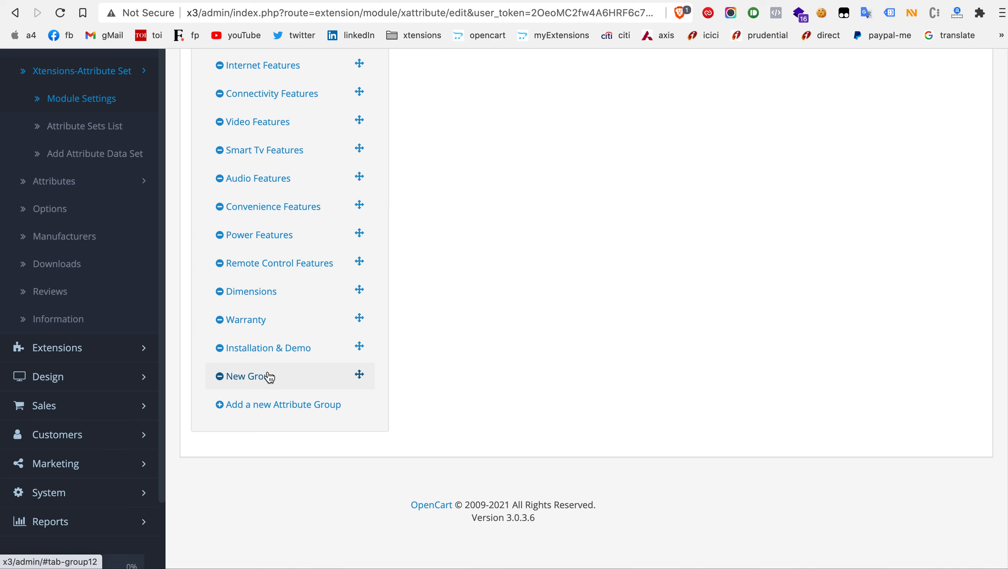
scroll(270, 377, "up", 5)
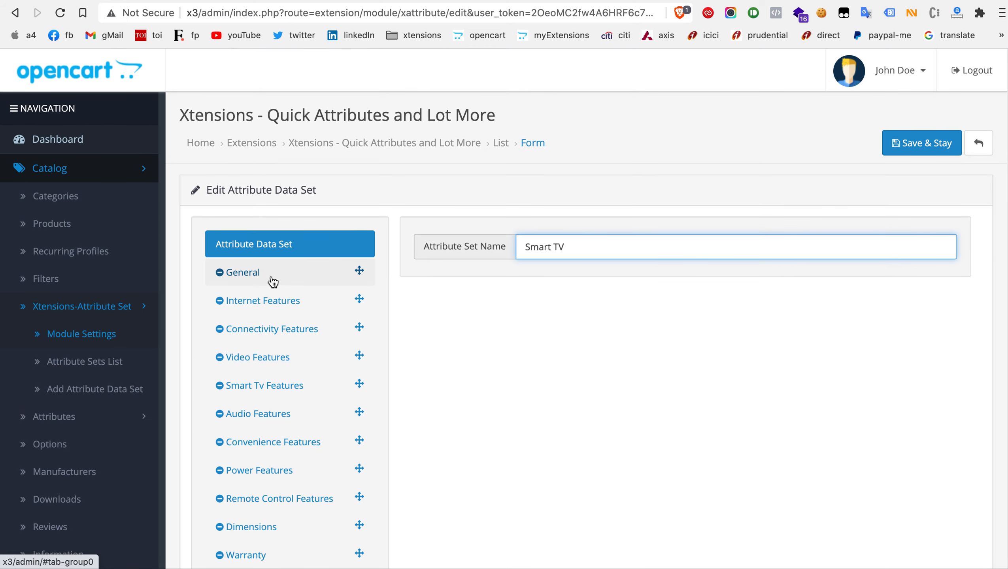
left_click(272, 282)
left_click(268, 300)
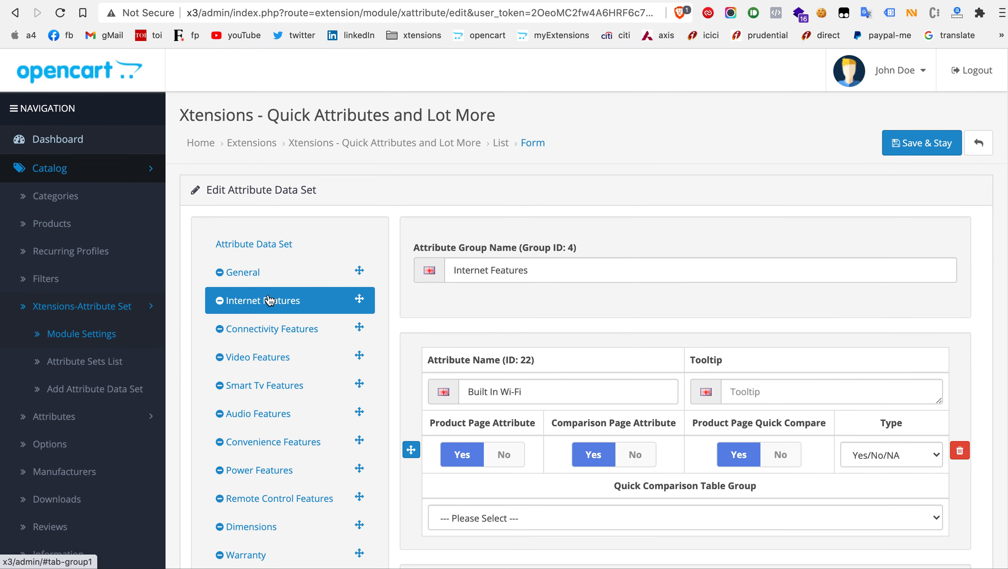
left_click(270, 325)
left_click(270, 365)
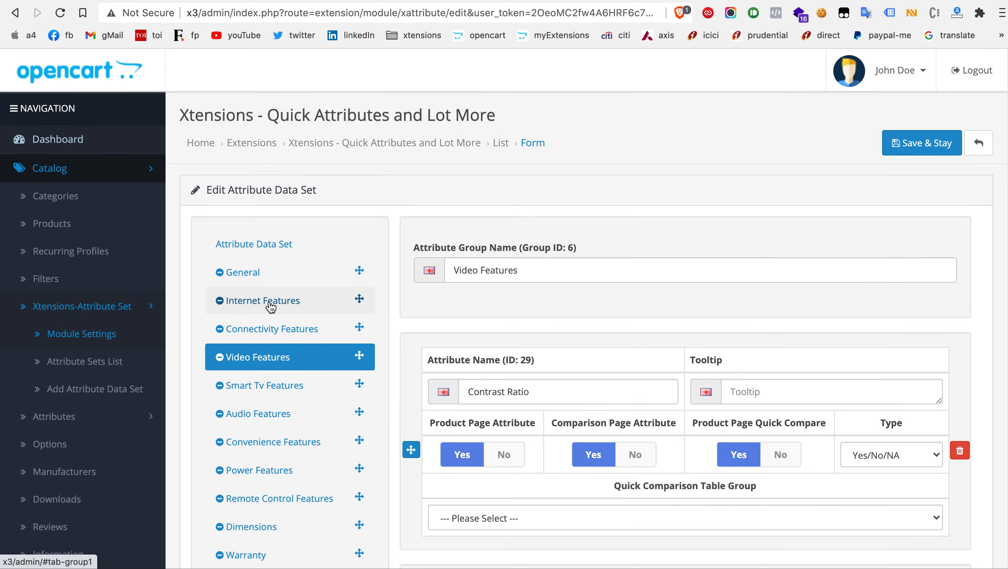
Step: Move the Internet Features group above General and restore General to the first place
left_click_drag(271, 307, 263, 282)
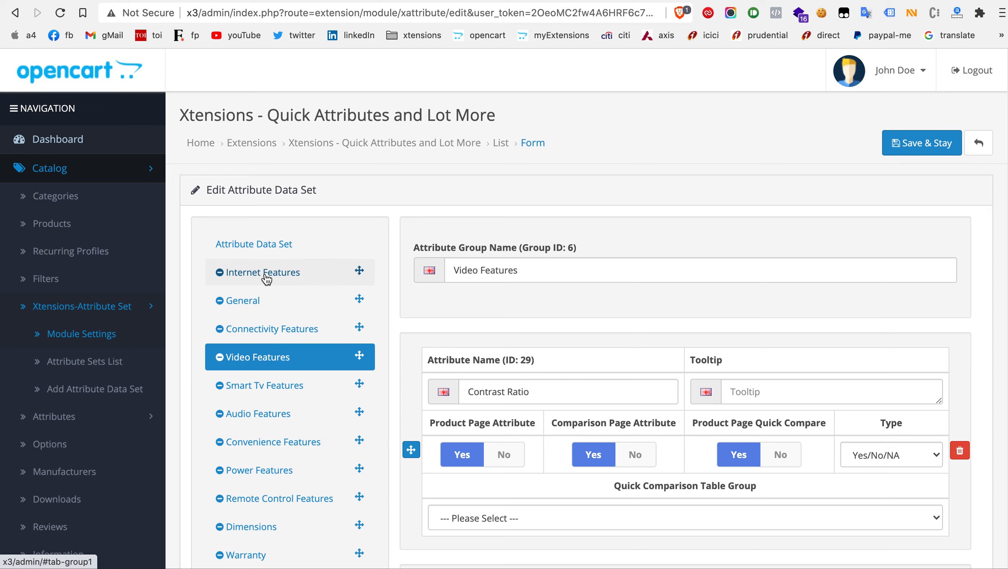
left_click(266, 280)
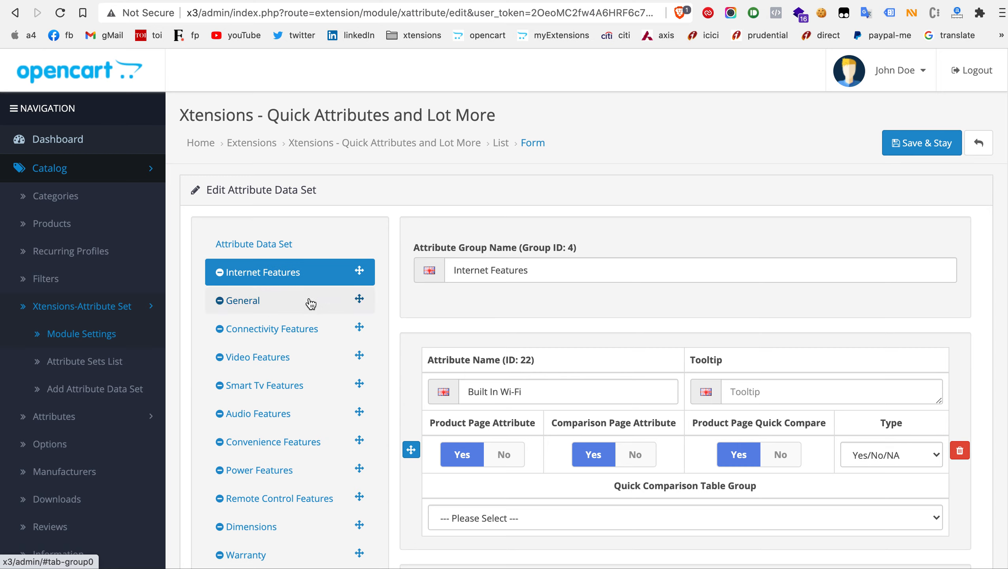
left_click_drag(311, 302, 311, 271)
left_click(290, 275)
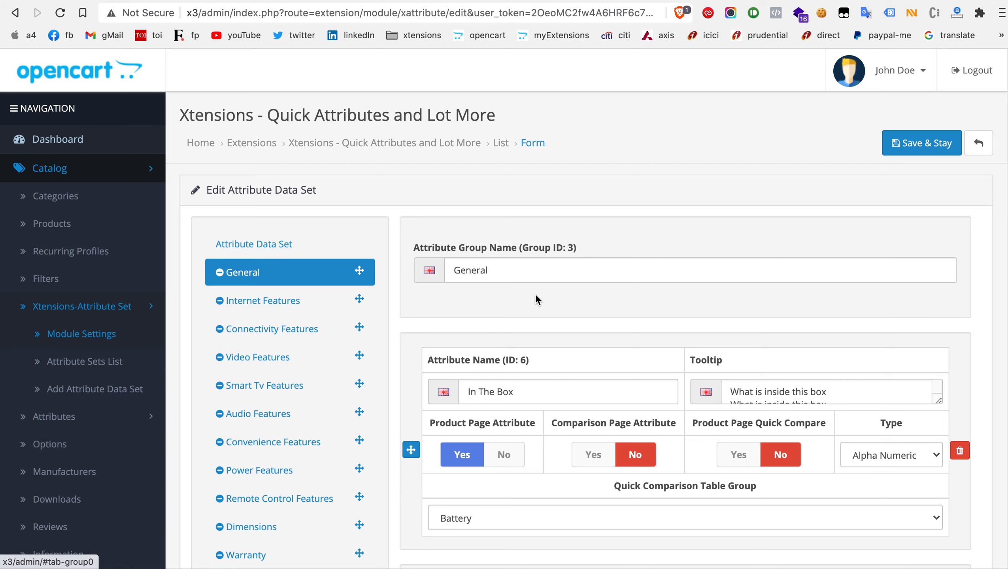
Step: Examine the General group's name and its attributes from In The Box to Launch Year, including their display options and types
left_click(512, 276)
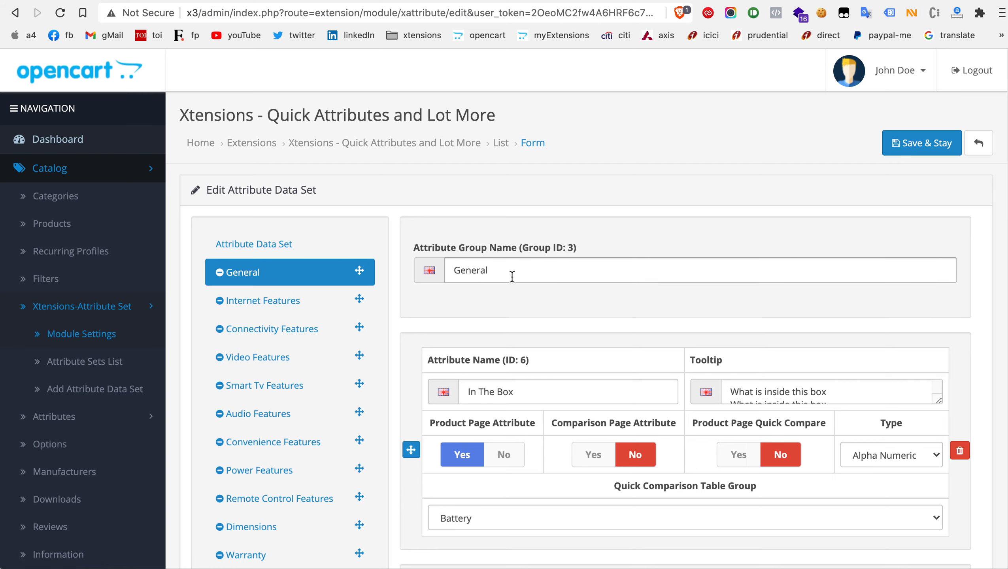
scroll(512, 276, "down", 1)
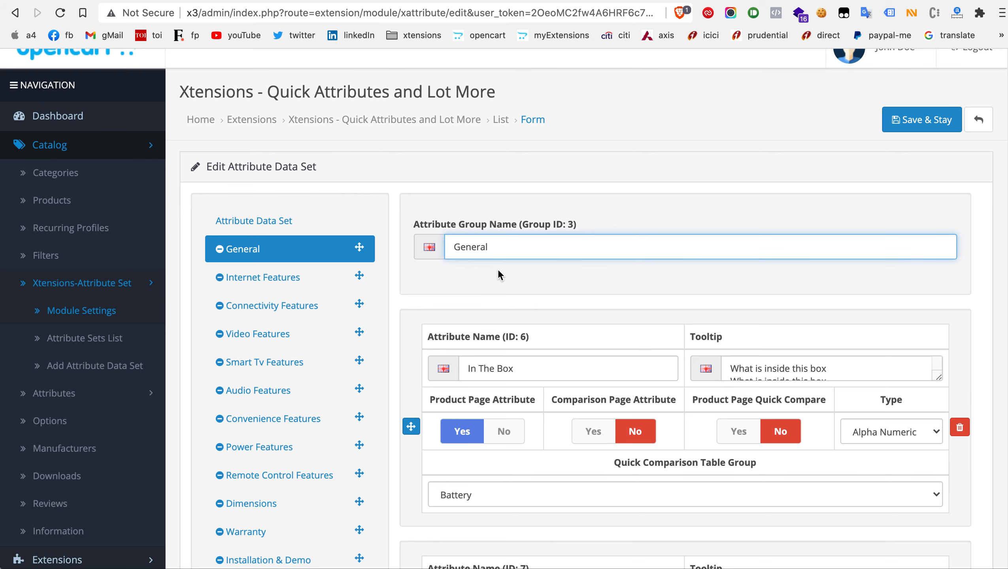
scroll(499, 271, "down", 3)
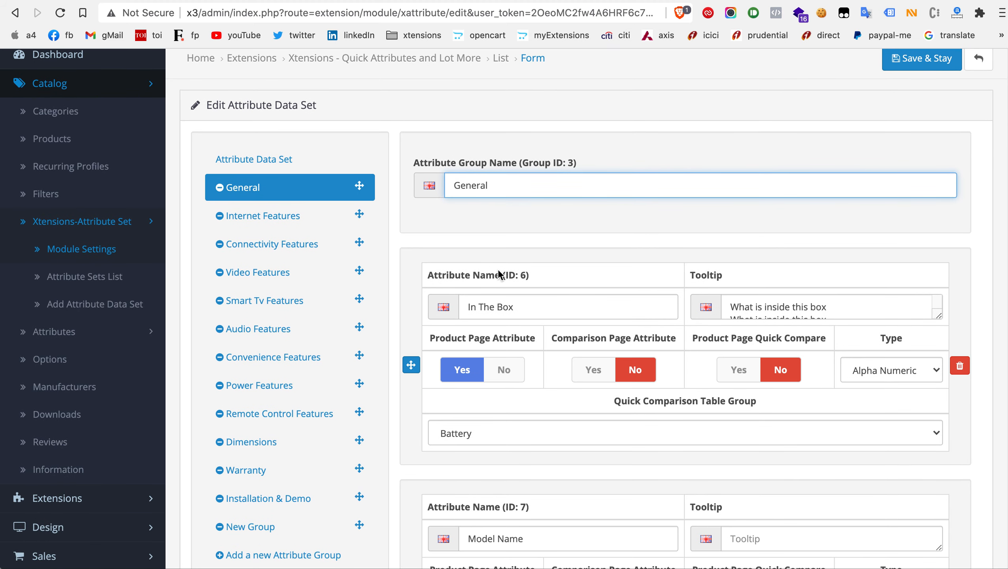
scroll(499, 275, "down", 1)
scroll(534, 280, "down", 8)
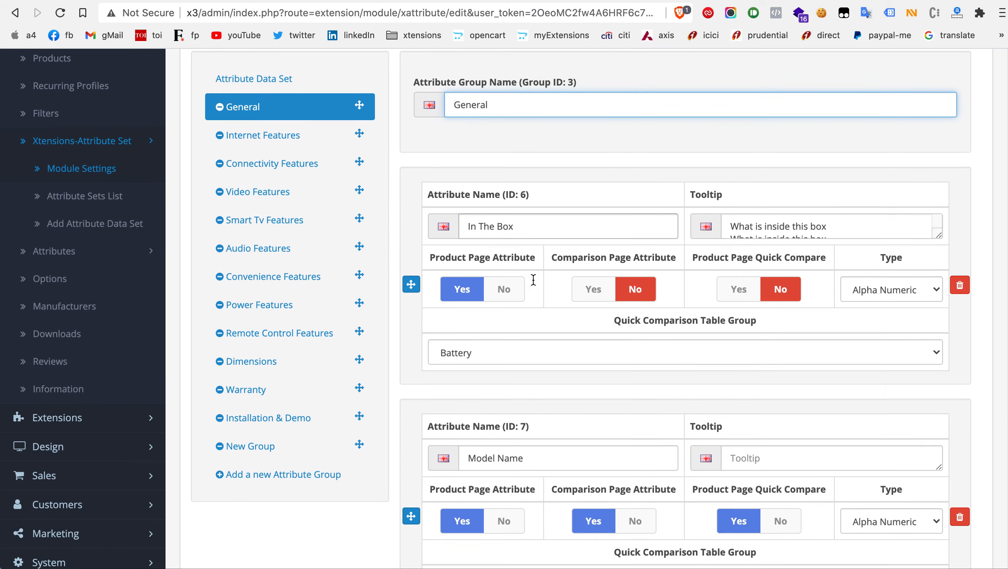
scroll(534, 281, "down", 20)
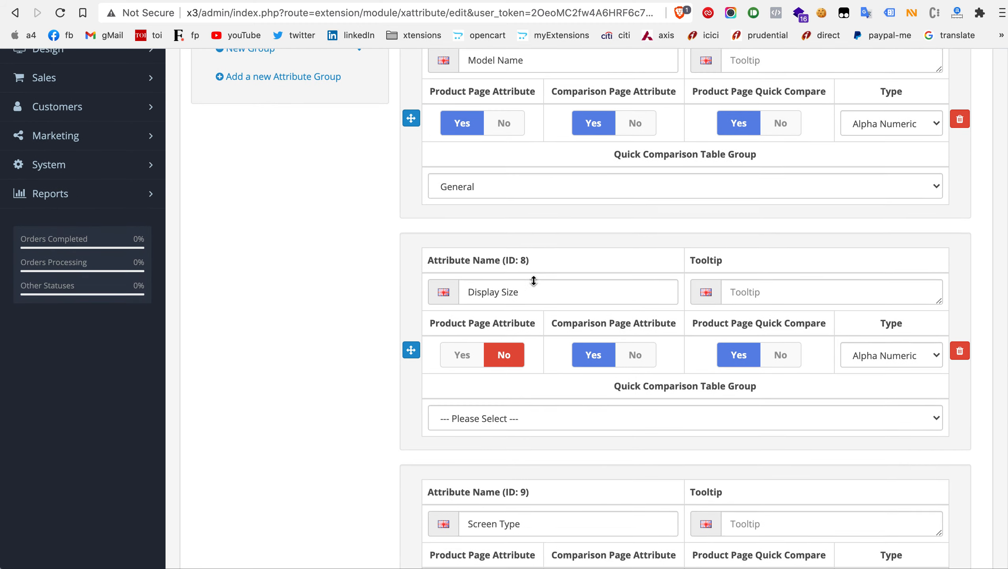
scroll(533, 279, "down", 20)
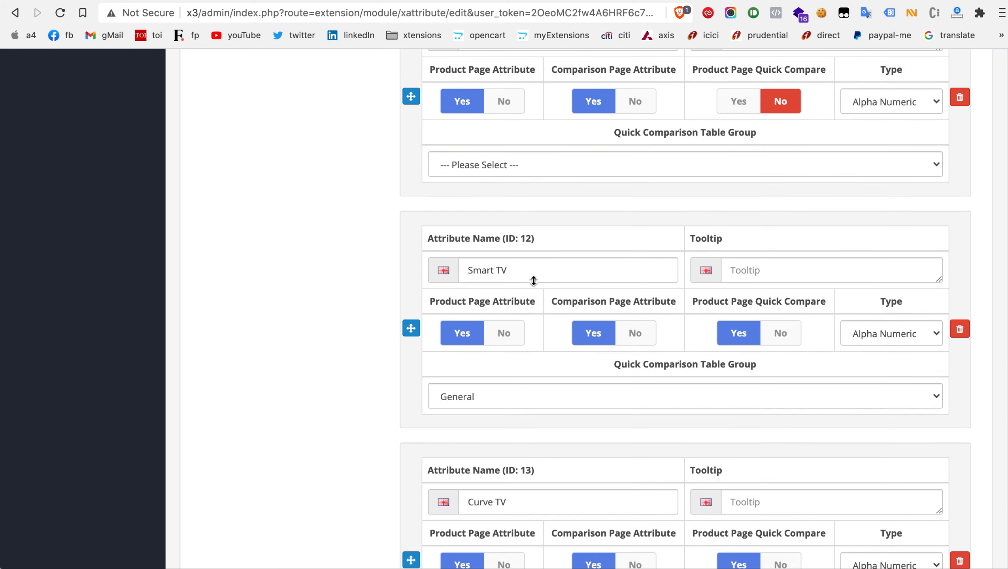
scroll(533, 279, "down", 20)
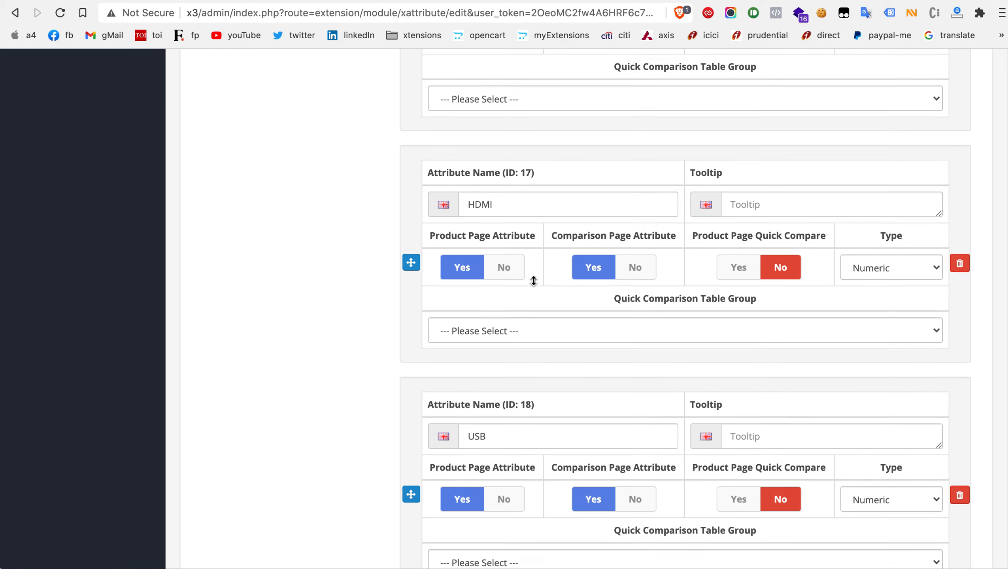
scroll(533, 279, "down", 10)
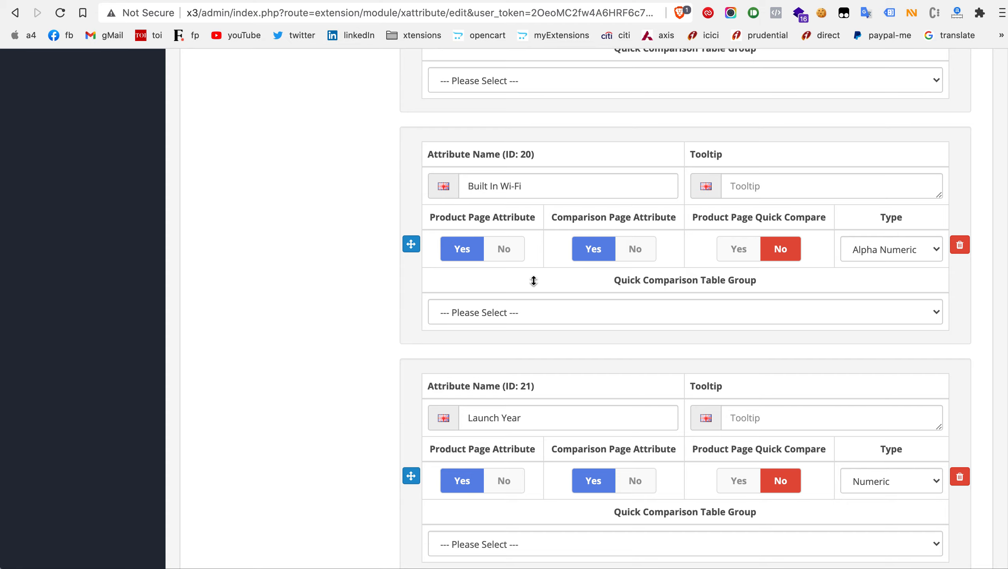
scroll(534, 281, "down", 6)
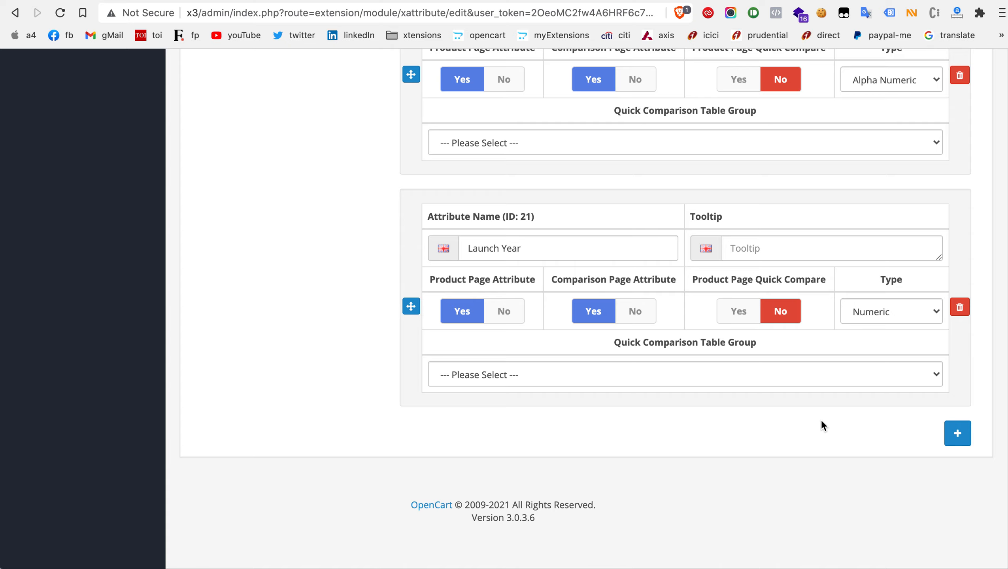
scroll(637, 353, "up", 2)
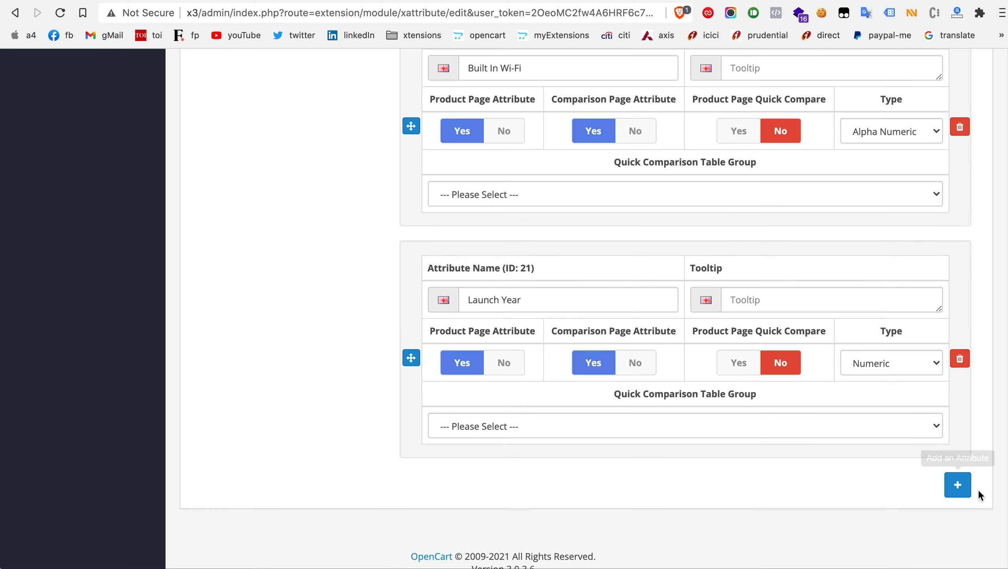
Step: Add five blank attributes after Launch Year in the General group
left_click(958, 485)
scroll(840, 491, "down", 2)
left_click(958, 434)
scroll(958, 434, "down", 5)
left_click(957, 434)
scroll(958, 430, "down", 5)
left_click(958, 432)
scroll(958, 432, "down", 5)
left_click(957, 432)
scroll(694, 450, "down", 2)
scroll(695, 450, "up", 20)
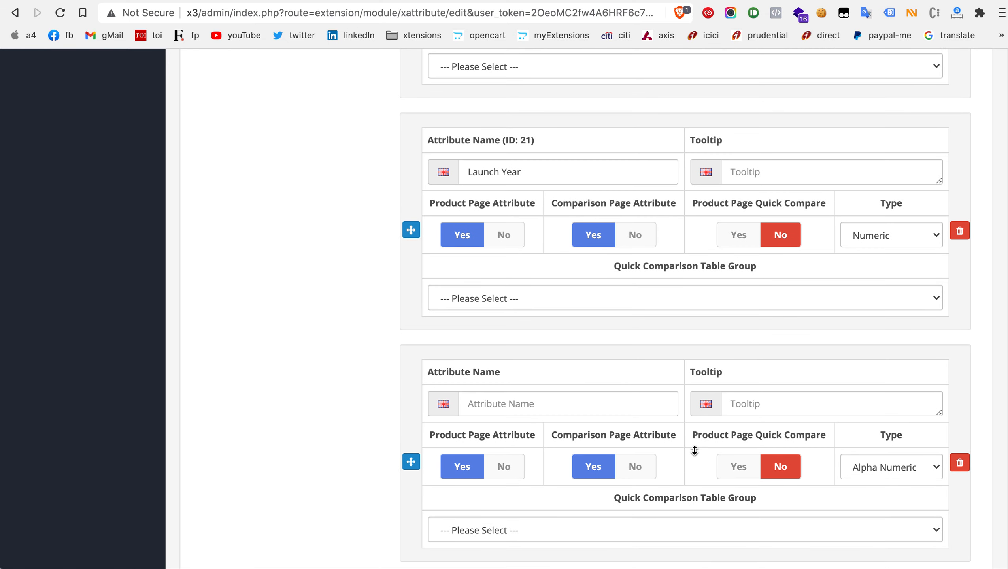
Step: Name the first blank attribute after Launch Year "New Attribute 1" and copy that name for reuse
left_click(570, 405)
type("N")
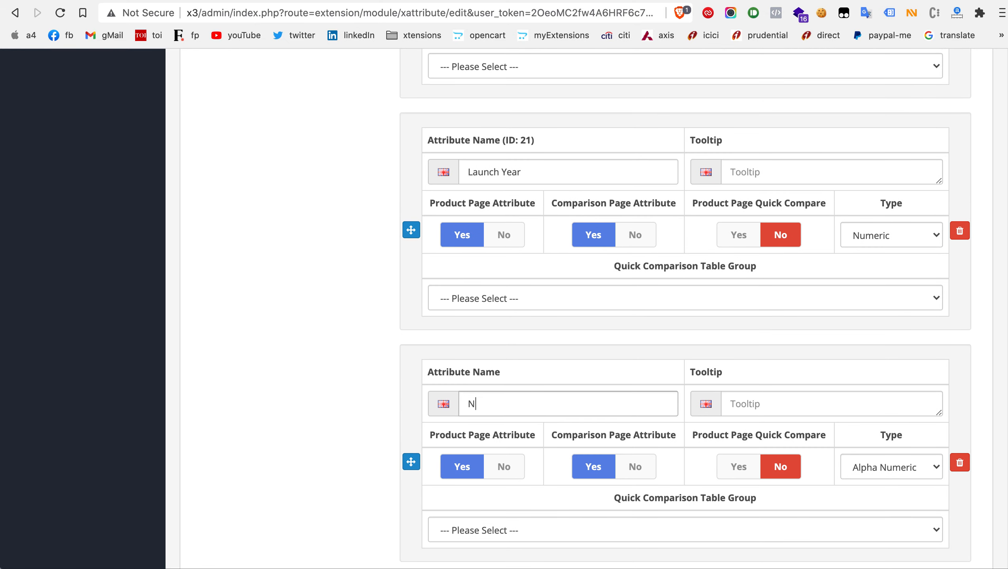
type("ew Attribute 1")
key("super+a")
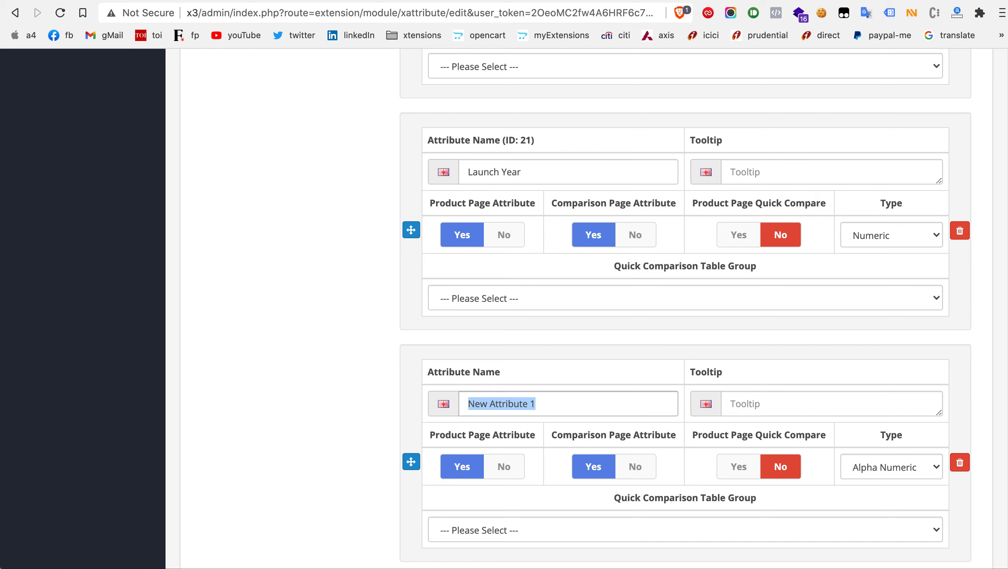
key("super+c")
Step: Name the second blank attribute "New Attribute 2", reusing the copied name with its number changed
scroll(533, 381, "down", 6)
left_click(532, 381)
key("super+v")
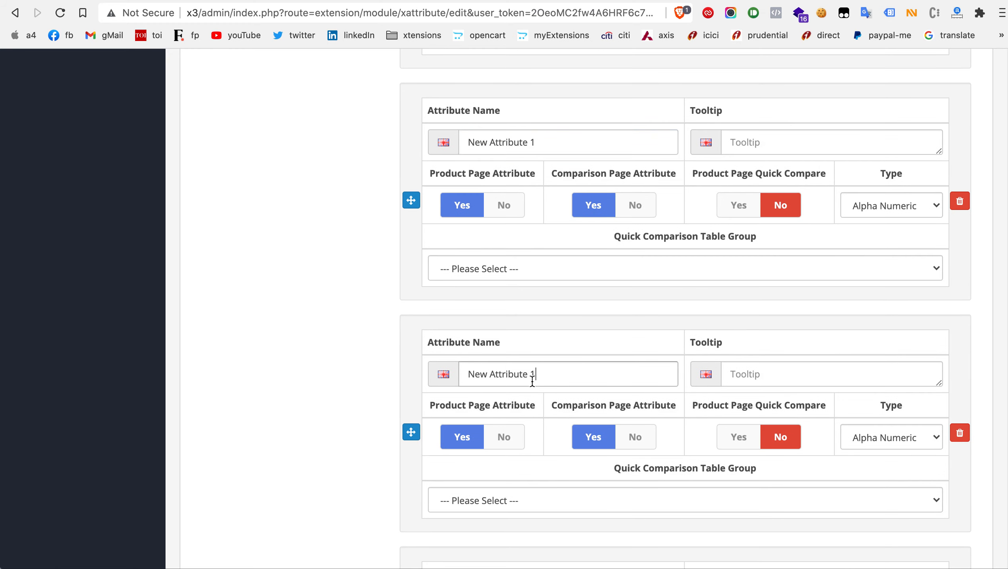
scroll(532, 382, "down", 2)
key("BackSpace")
type("2")
Step: Name the third blank attribute "New Attribute 3"
scroll(532, 381, "down", 3)
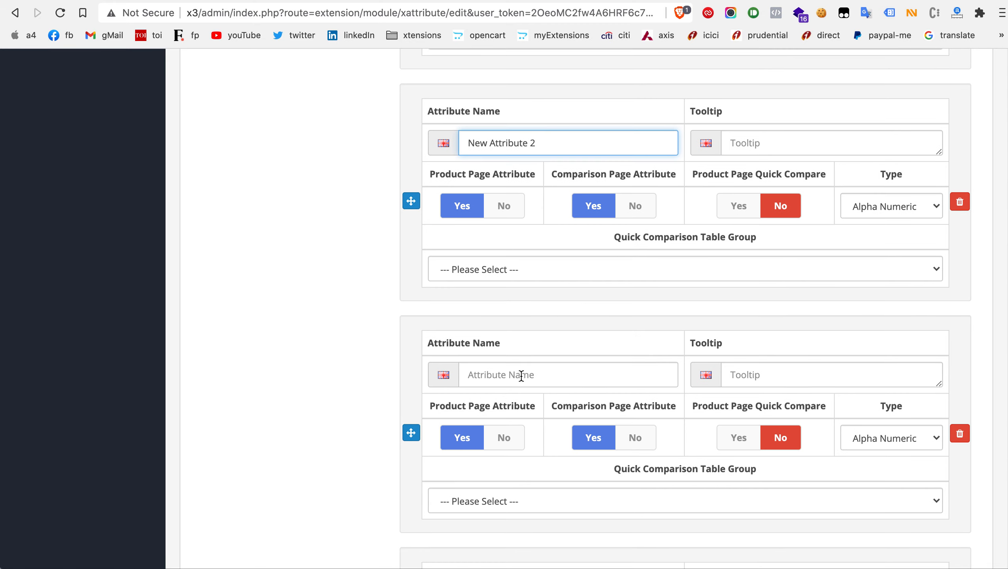
left_click(510, 378)
key("super+v")
key("BackSpace")
type("4")
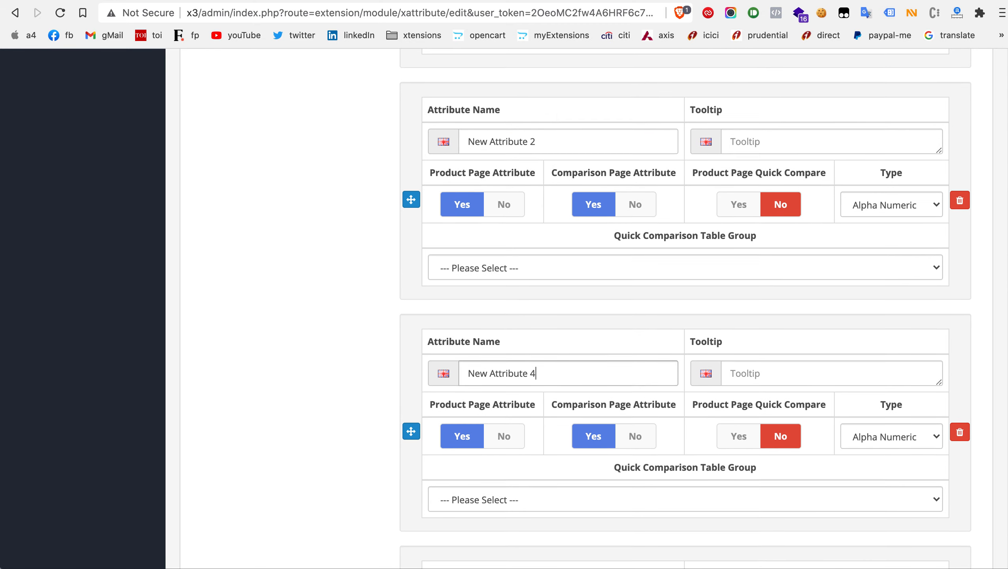
scroll(509, 378, "down", 1)
key("BackSpace")
type("3")
Step: Name the two remaining blank attributes in the General group "New Attribute 4" and "New Attribute 5"
scroll(509, 383, "down", 3)
left_click(507, 411)
key("super+v")
key("BackSpace")
type("4")
scroll(506, 415, "down", 5)
left_click(509, 352)
key("super+v")
key("BackSpace")
type("5")
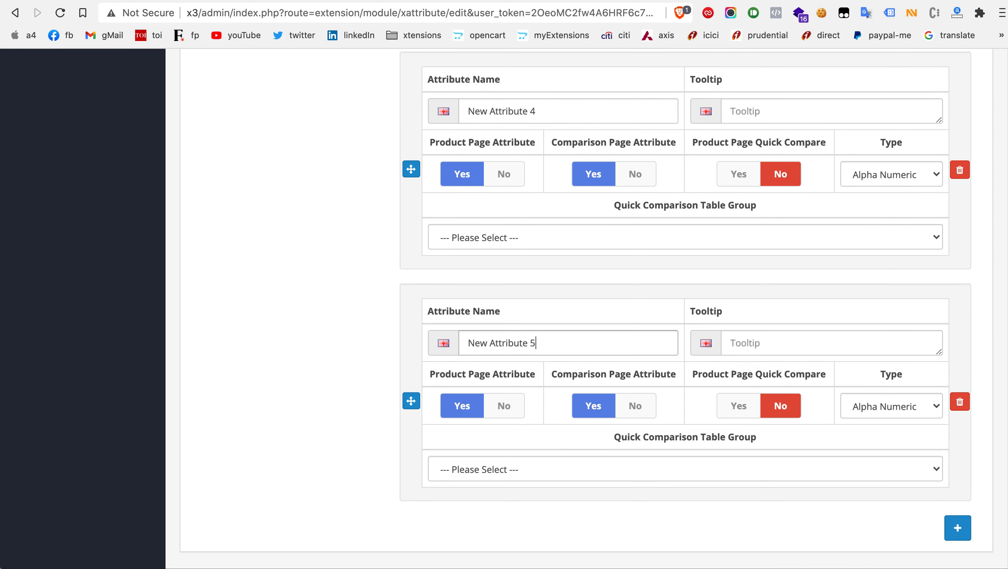
Step: Review the newly named attributes and enlarge the tooltip box of New Attribute 1 slightly
scroll(685, 309, "up", 12)
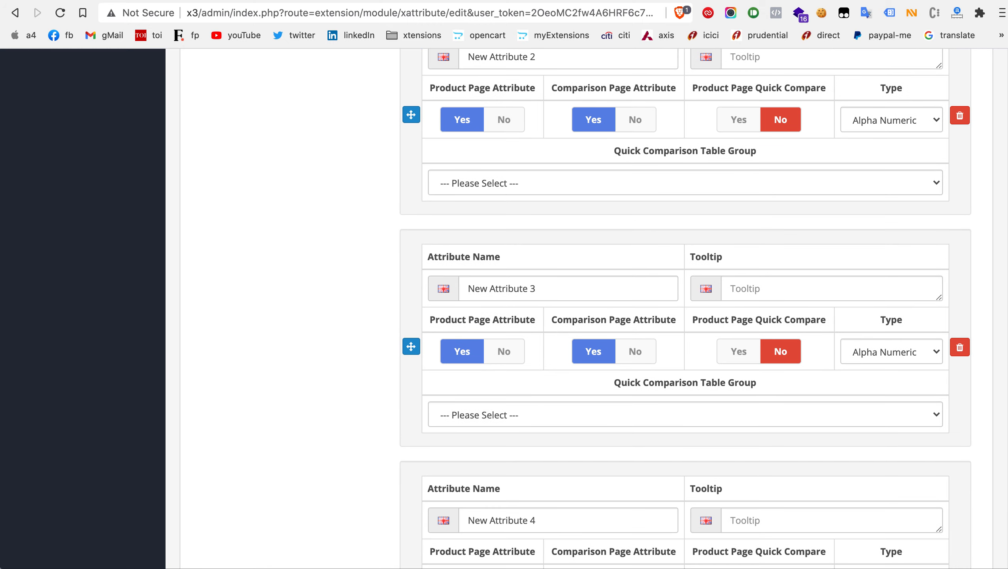
scroll(685, 310, "up", 6)
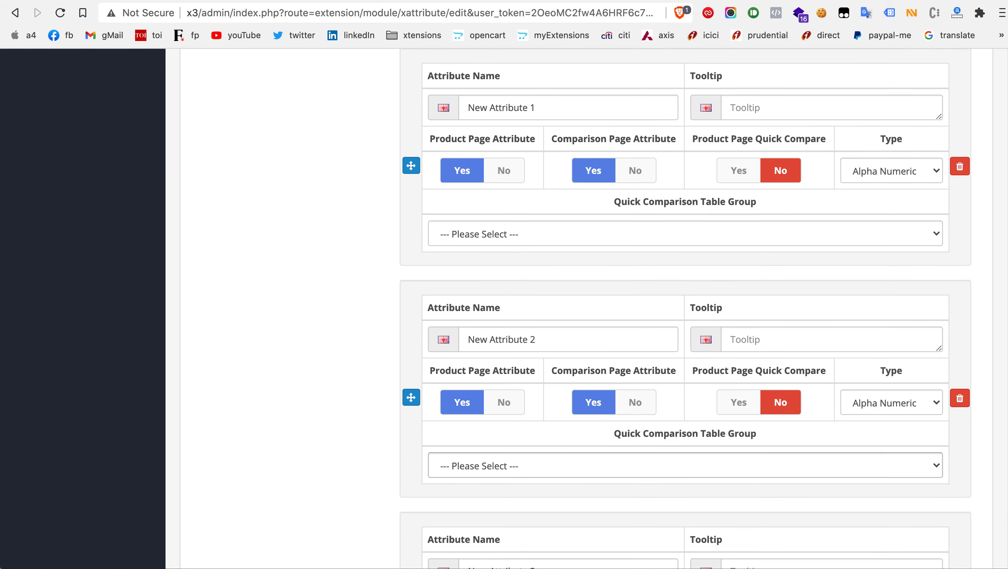
scroll(517, 346, "up", 3)
scroll(517, 346, "down", 2)
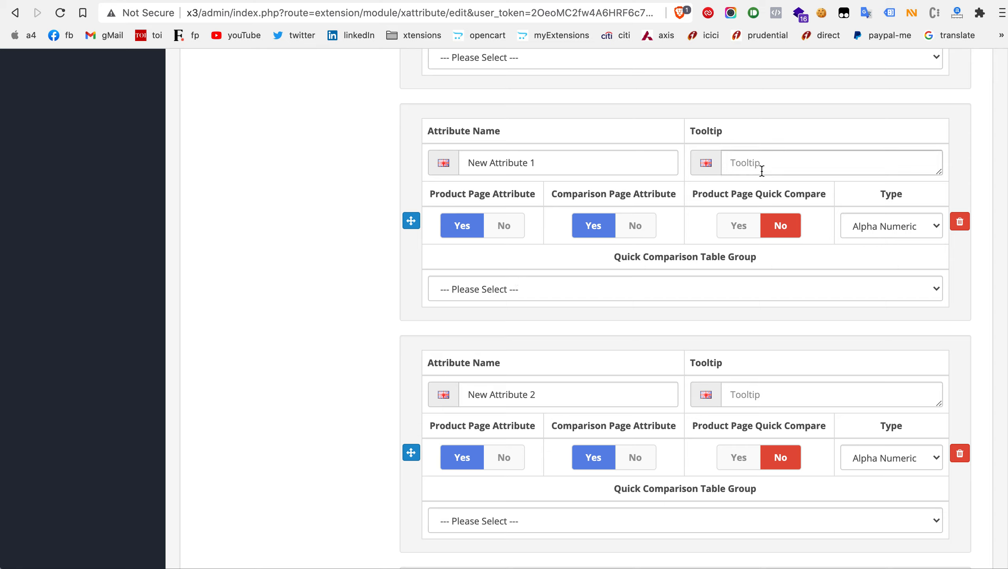
left_click(558, 162)
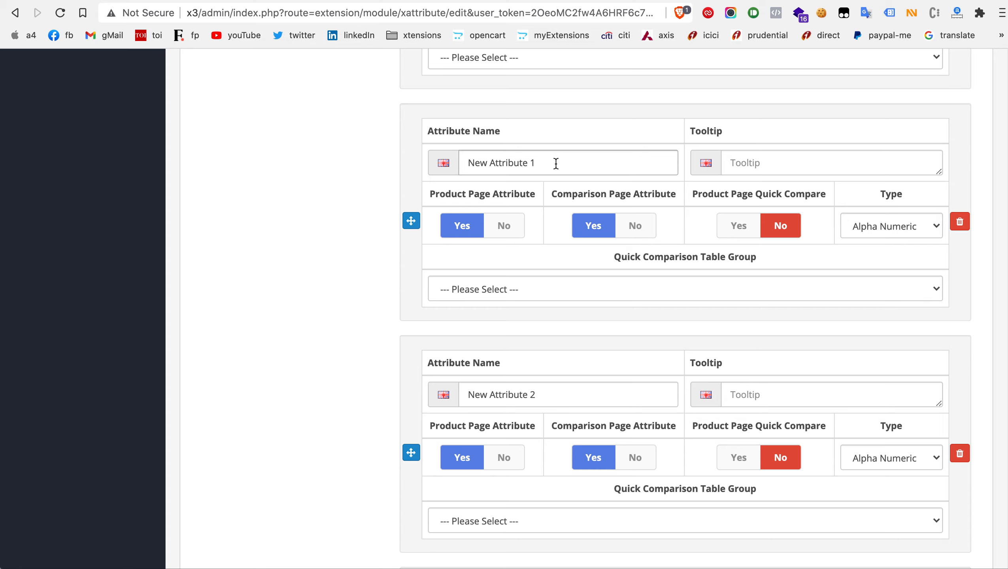
left_click(786, 162)
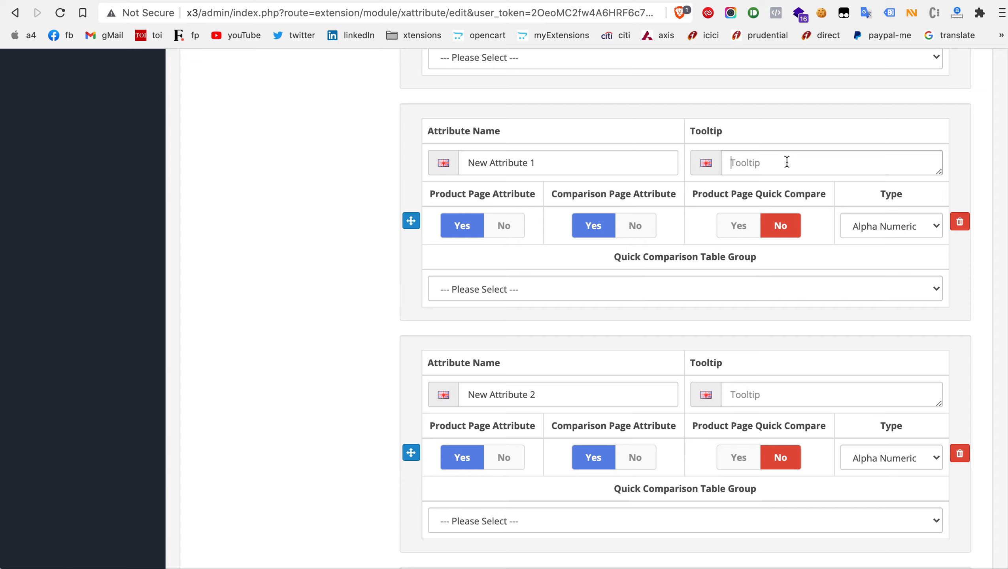
mouse_move(939, 172)
left_mouse_down()
mouse_move(941, 313)
mouse_move(937, 179)
left_mouse_up()
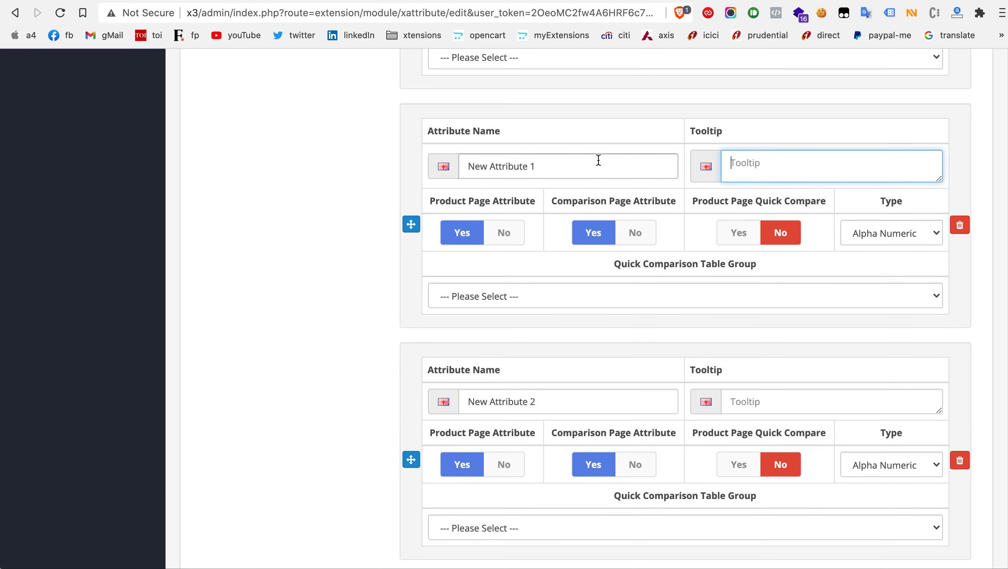
scroll(598, 160, "down", 1)
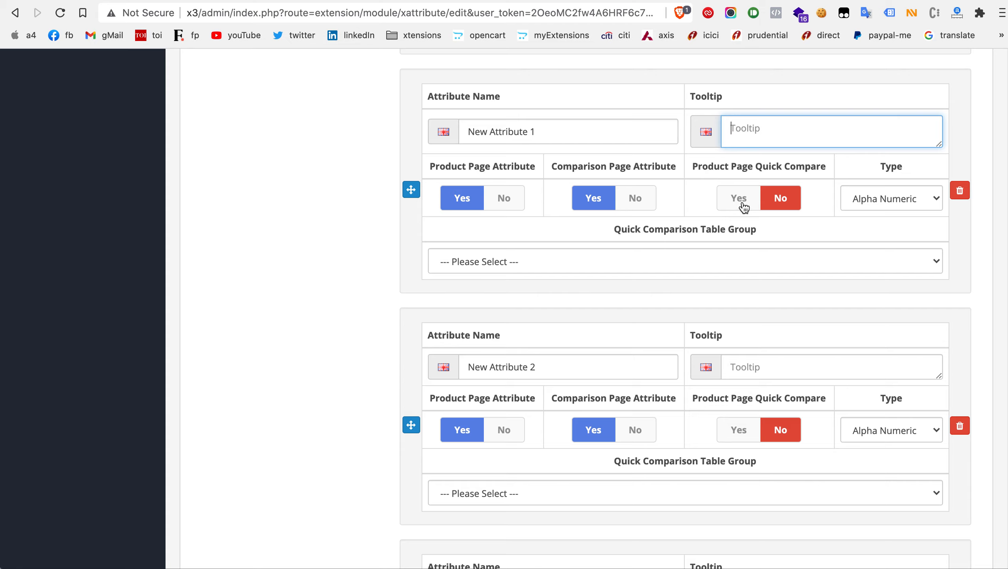
Step: Try the Numeric type for New Attribute 1, then set its type to Yes/No/NA
left_click(875, 198)
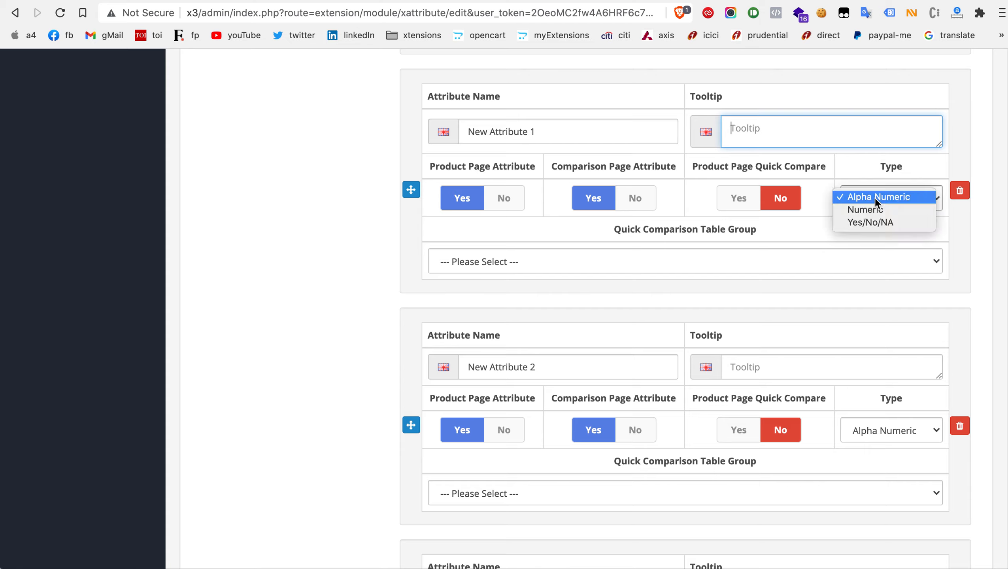
left_click(874, 208)
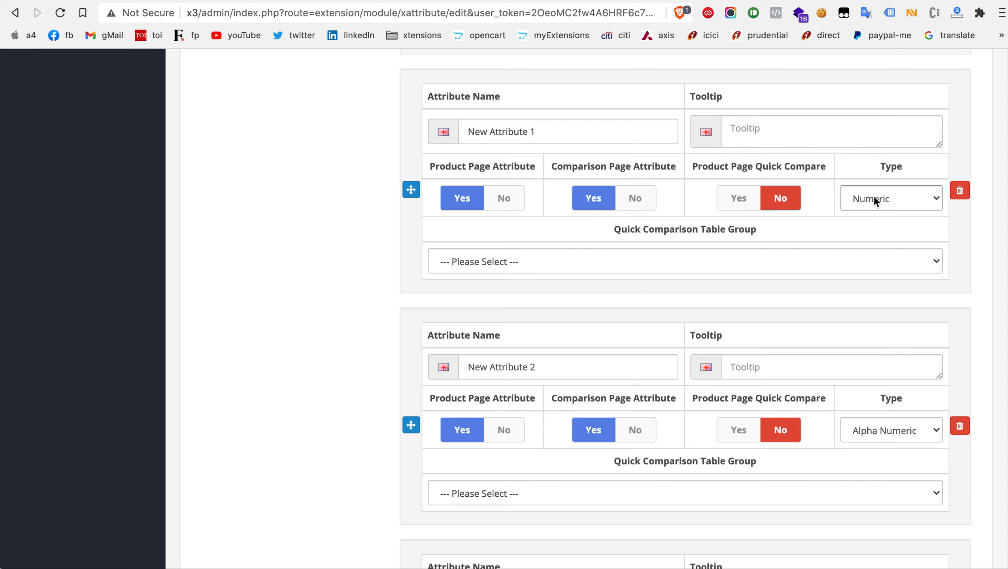
left_click(874, 196)
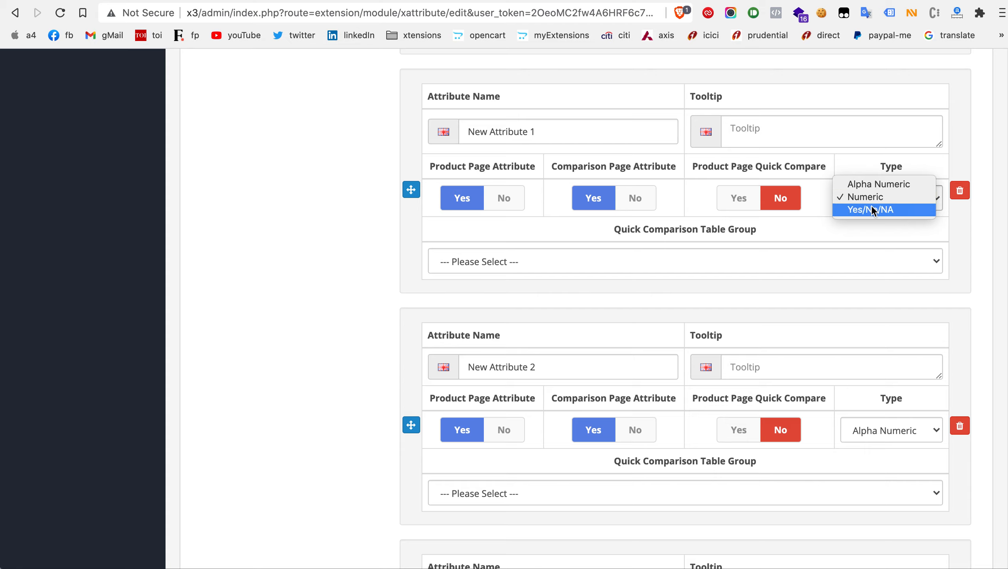
left_click(870, 212)
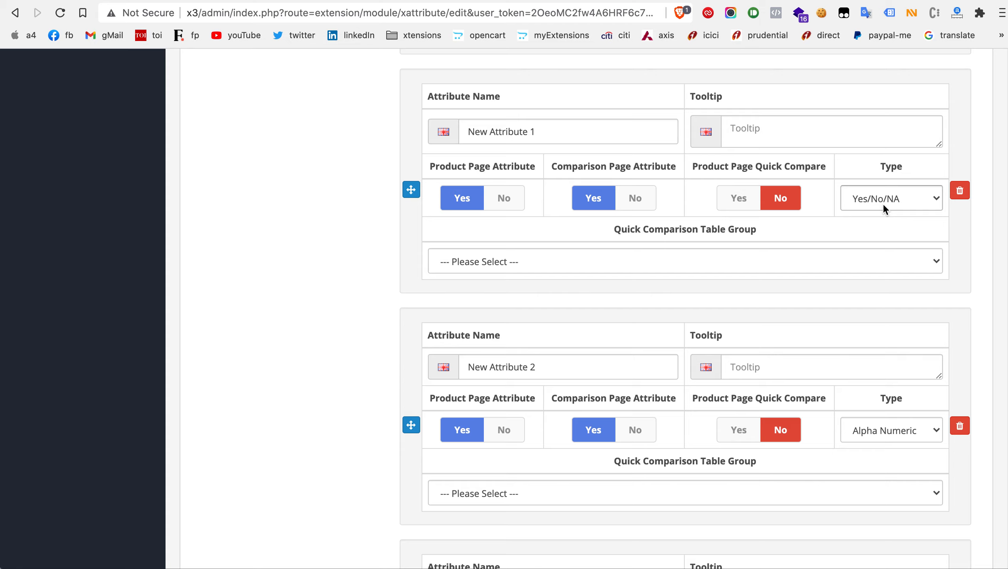
left_click(862, 200)
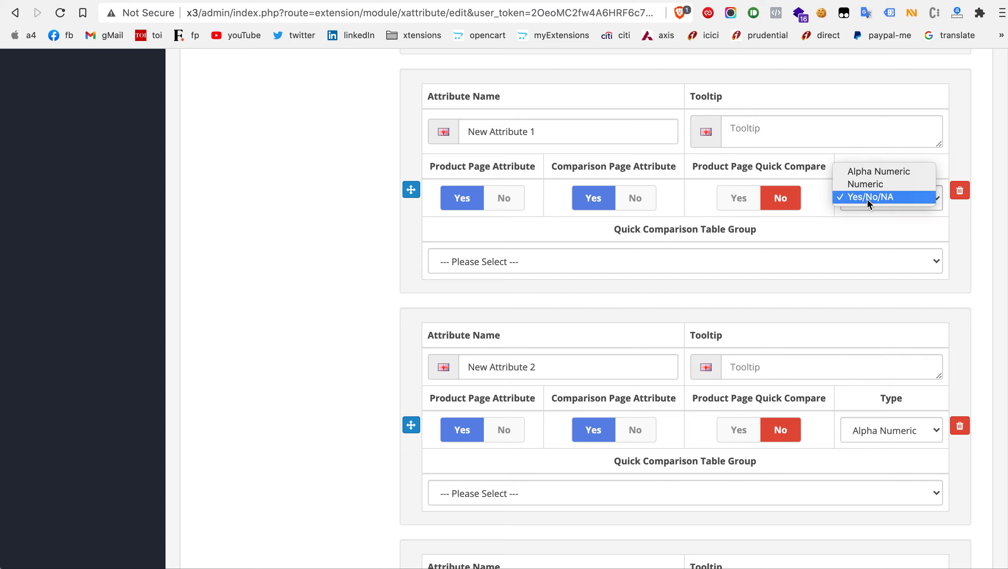
left_click(867, 198)
left_click(867, 201)
left_click(868, 194)
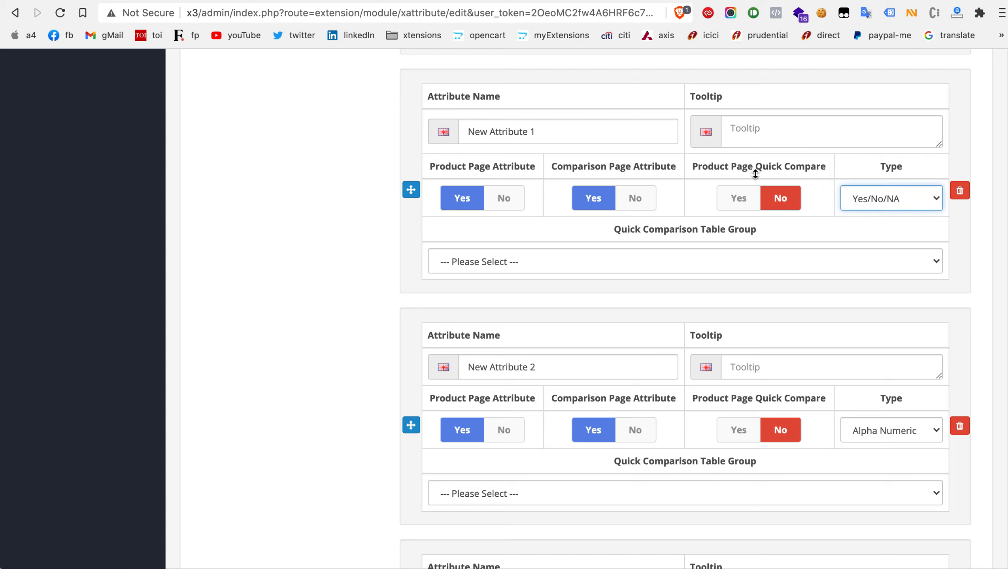
Step: Examine the Quick Comparison Table Group choices for New Attribute 1 without selecting one
left_click(640, 263)
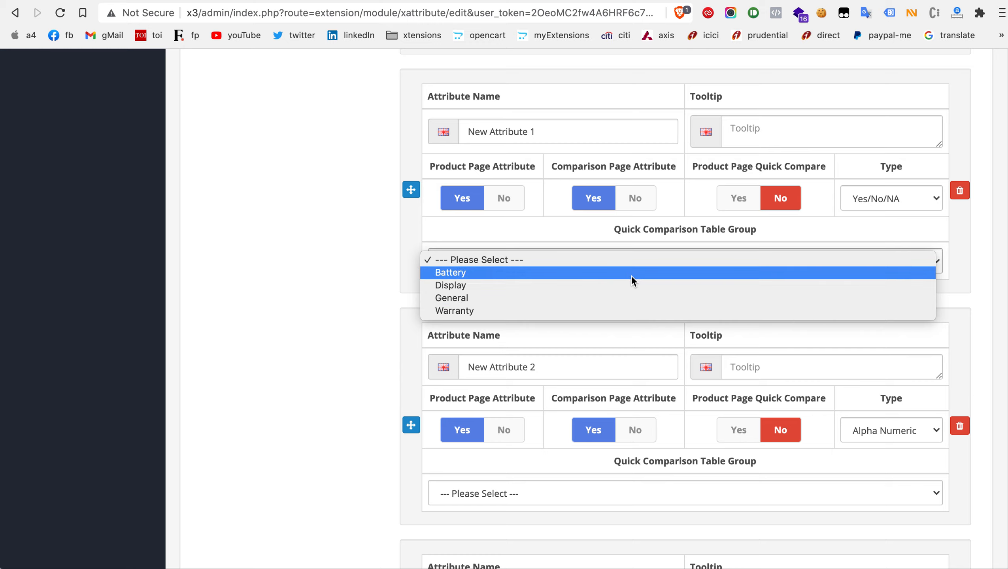
left_click(632, 230)
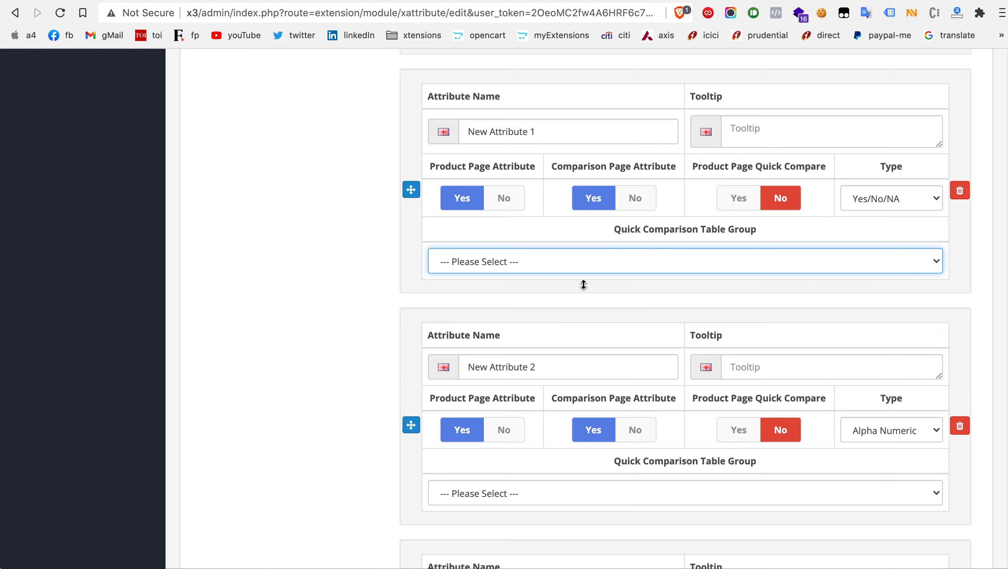
scroll(583, 284, "down", 3)
scroll(583, 284, "up", 3)
left_click(583, 287)
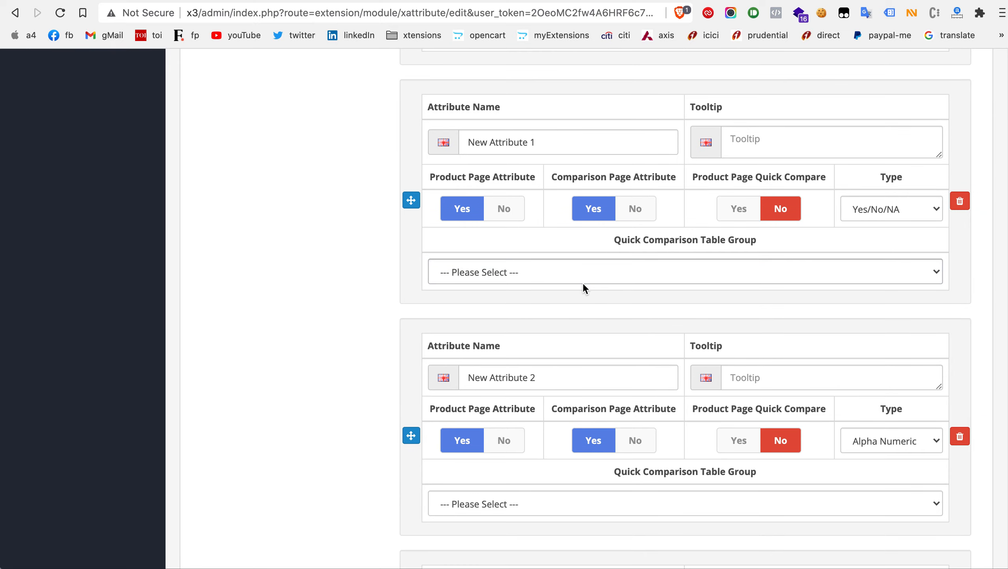
Step: Reorder the General group's attributes by moving Model Name above In The Box and Screen Type to the first place
scroll(583, 283, "up", 20)
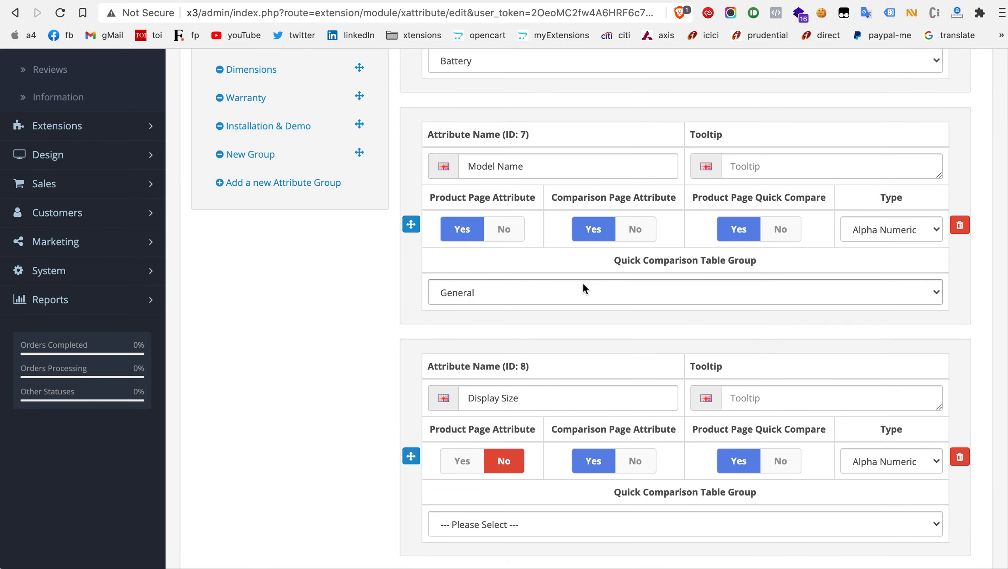
scroll(583, 284, "up", 10)
scroll(584, 286, "down", 4)
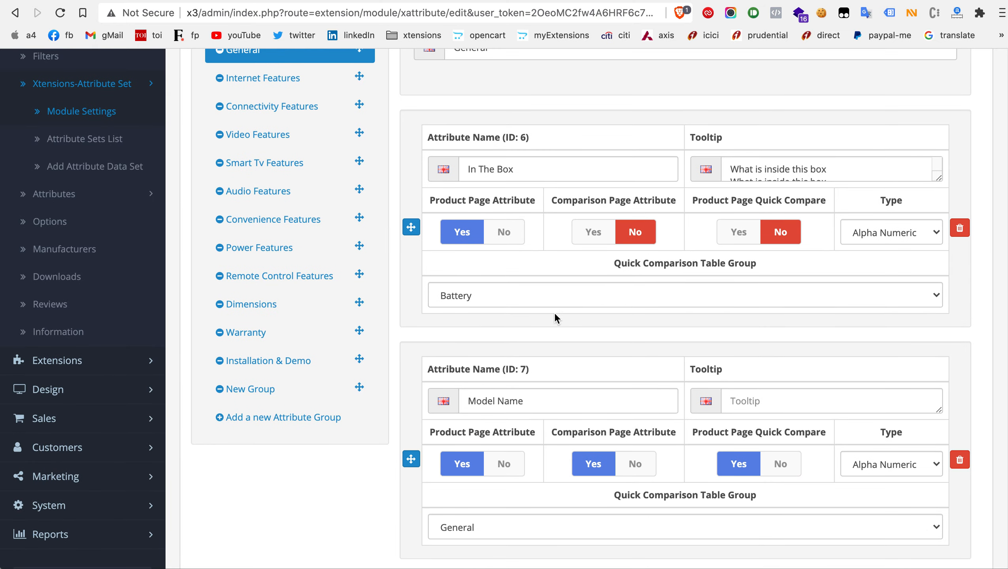
left_click_drag(414, 460, 432, 213)
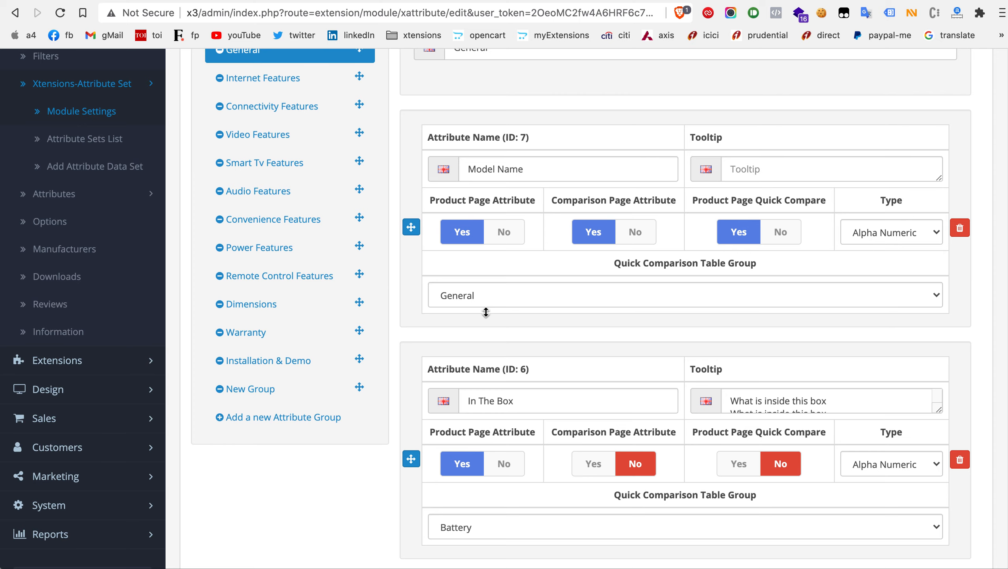
scroll(486, 313, "down", 10)
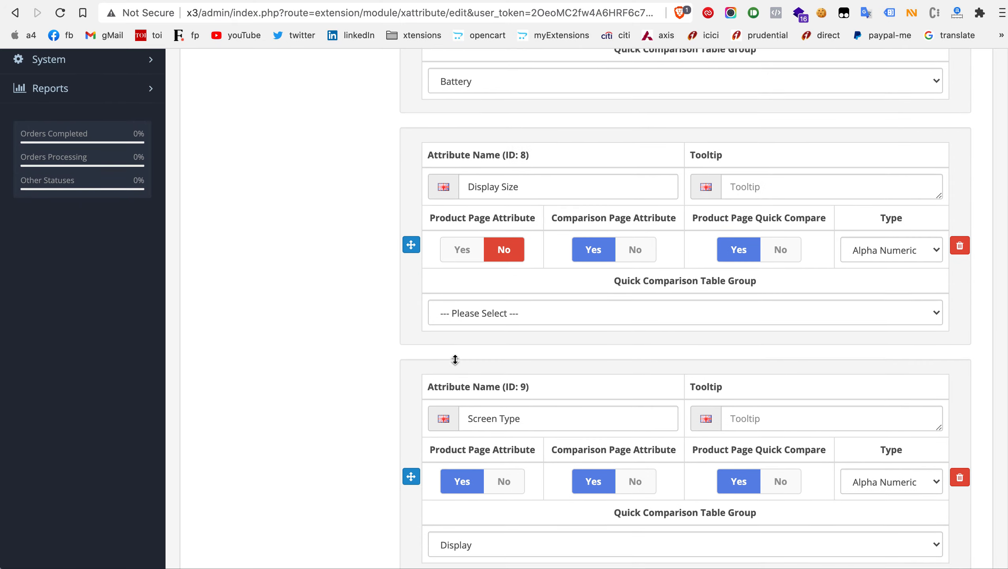
scroll(456, 359, "down", 4)
left_click_drag(412, 326, 416, 222)
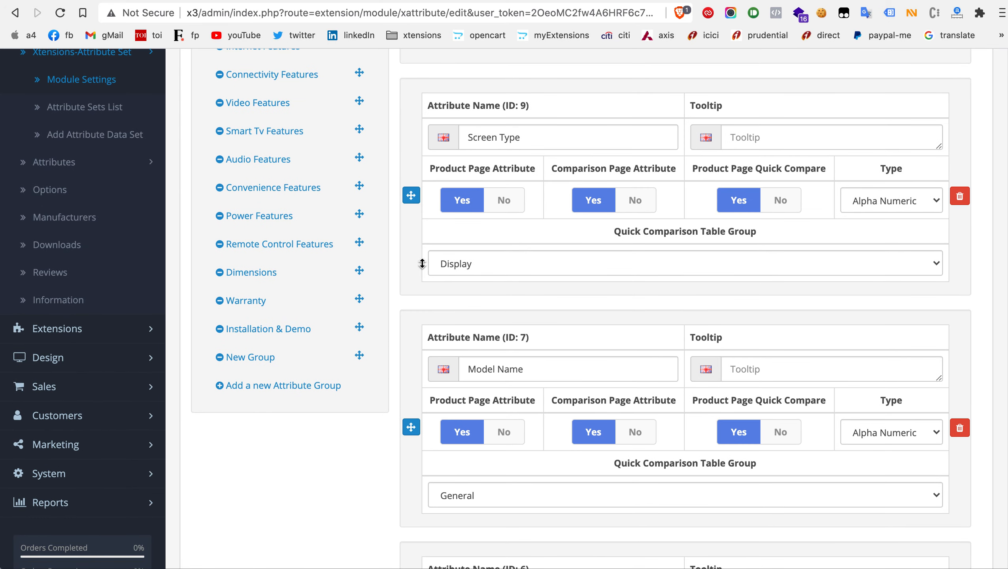
Step: Add a new attribute group to the Smart TV set and name it "New Group"
scroll(480, 314, "up", 1)
scroll(481, 314, "up", 3)
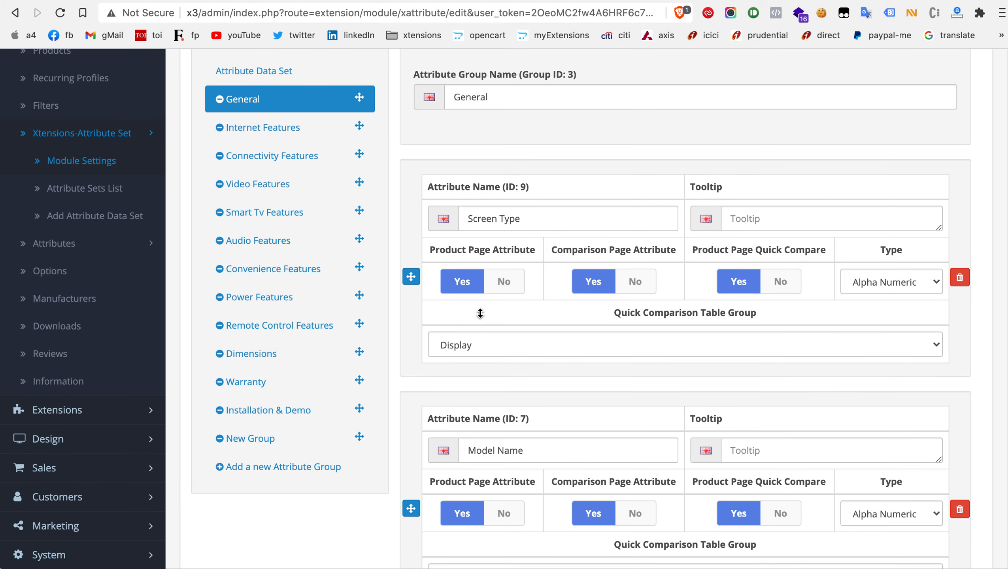
left_click(314, 467)
left_click(475, 95)
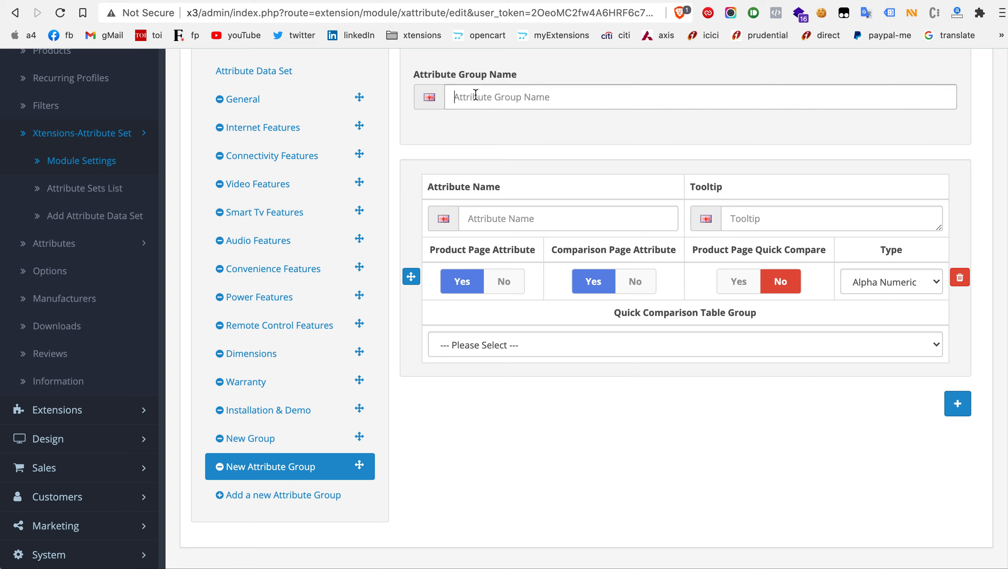
type("New A")
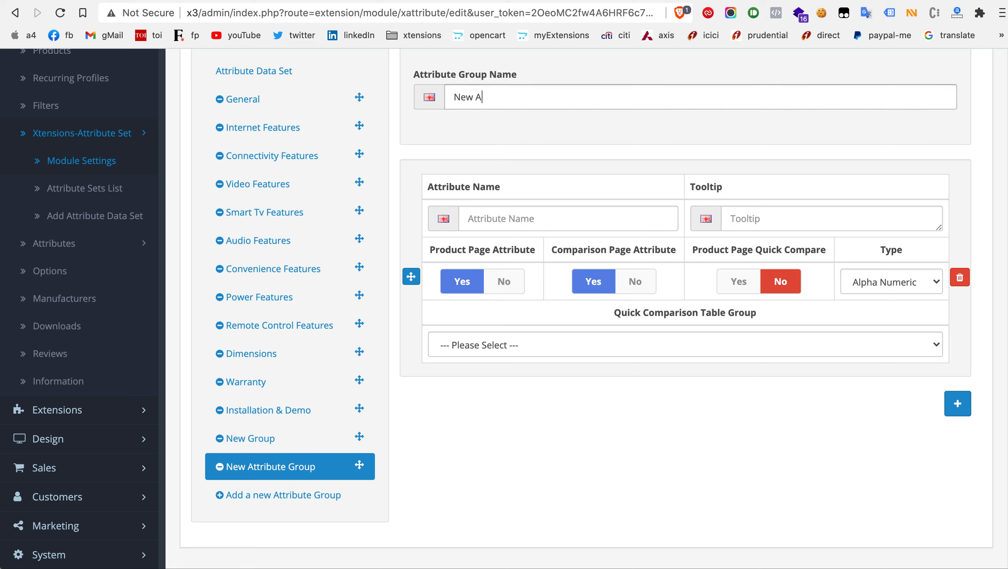
key("BackSpace")
type("Group")
Step: Add two more blank attributes to the new attribute group
scroll(686, 345, "down", 2)
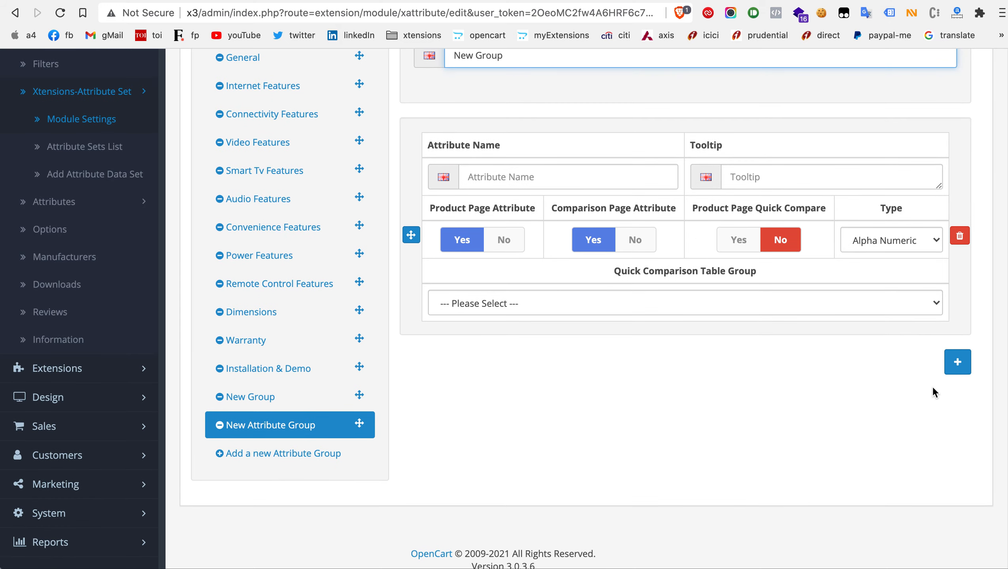
left_click(964, 365)
scroll(963, 361, "down", 5)
left_click(958, 436)
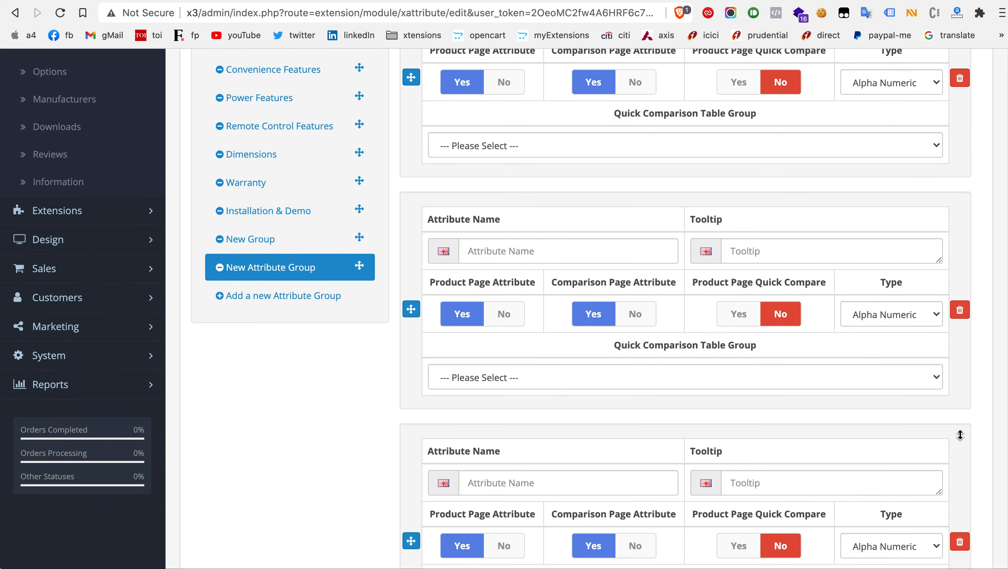
scroll(960, 435, "down", 2)
Step: Return to the attribute data set list without saving the Smart TV set and open the Products page in a new tab
scroll(960, 435, "up", 20)
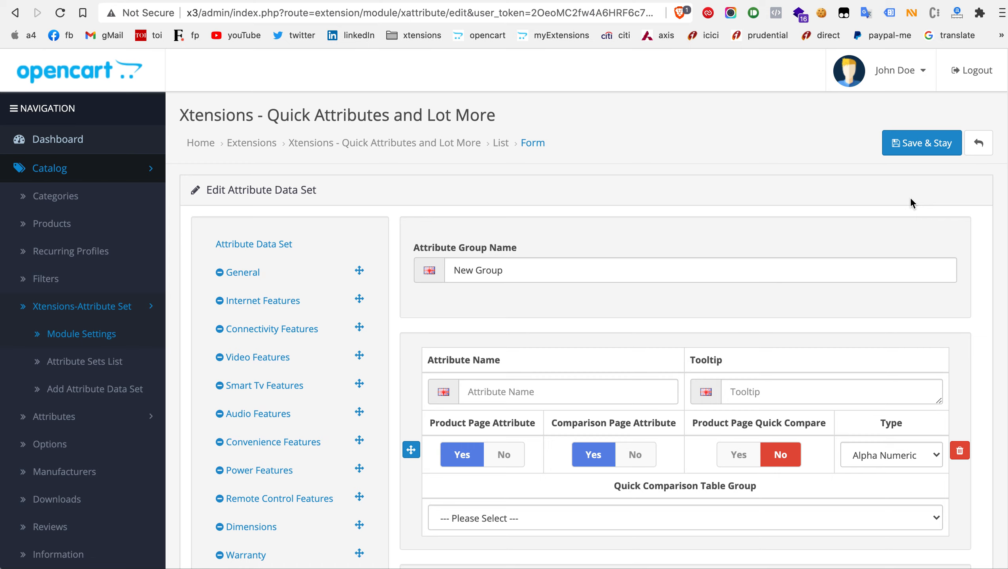
left_click(979, 148)
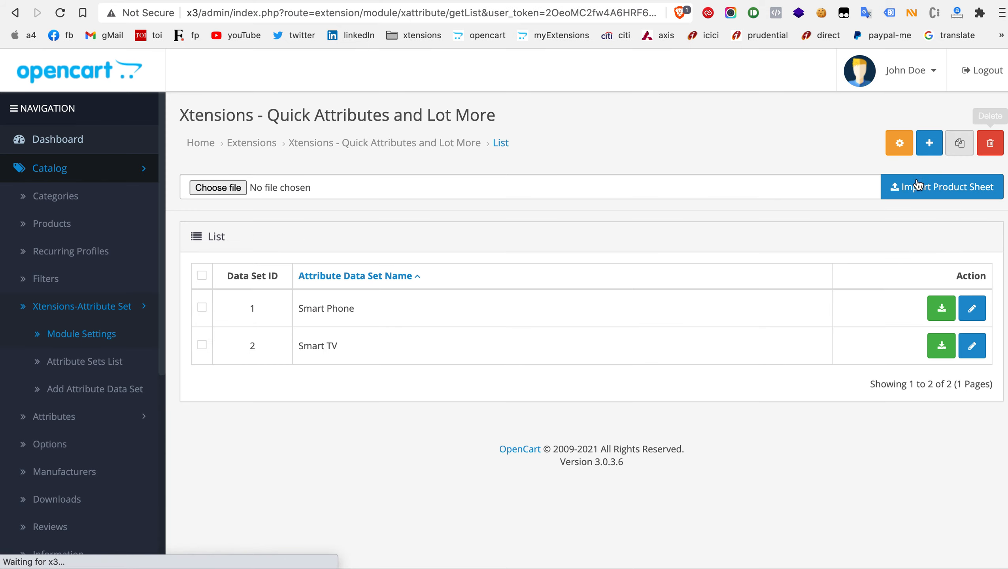
right_click(80, 226)
left_click(97, 234)
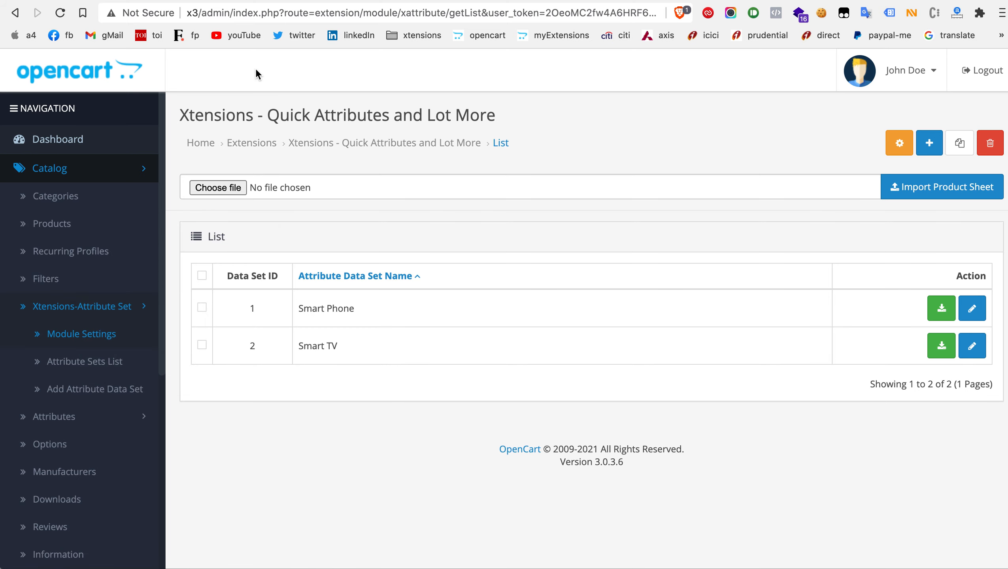
Step: Start adding a new product and open its attribute settings
key("ctrl+Tab")
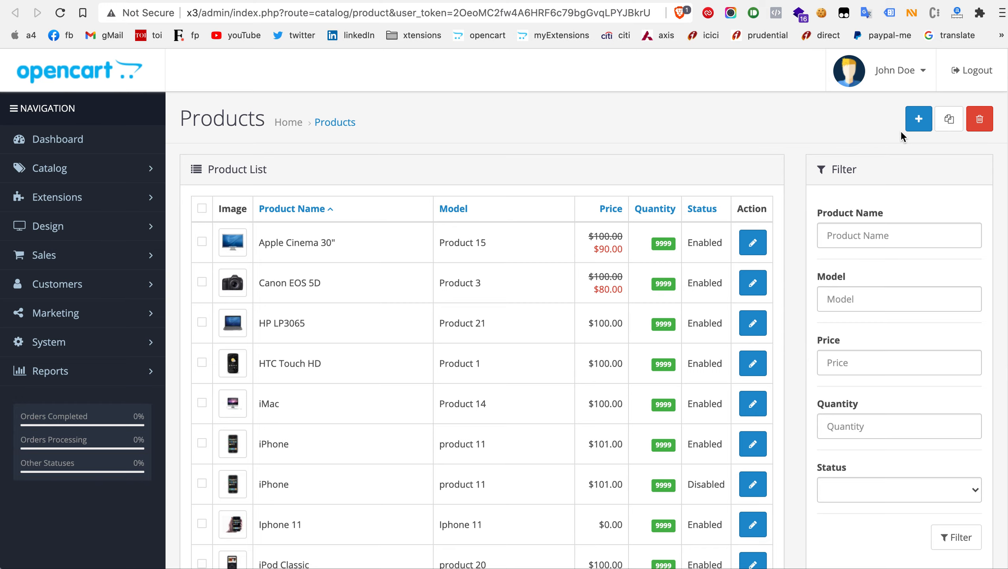
left_click(916, 128)
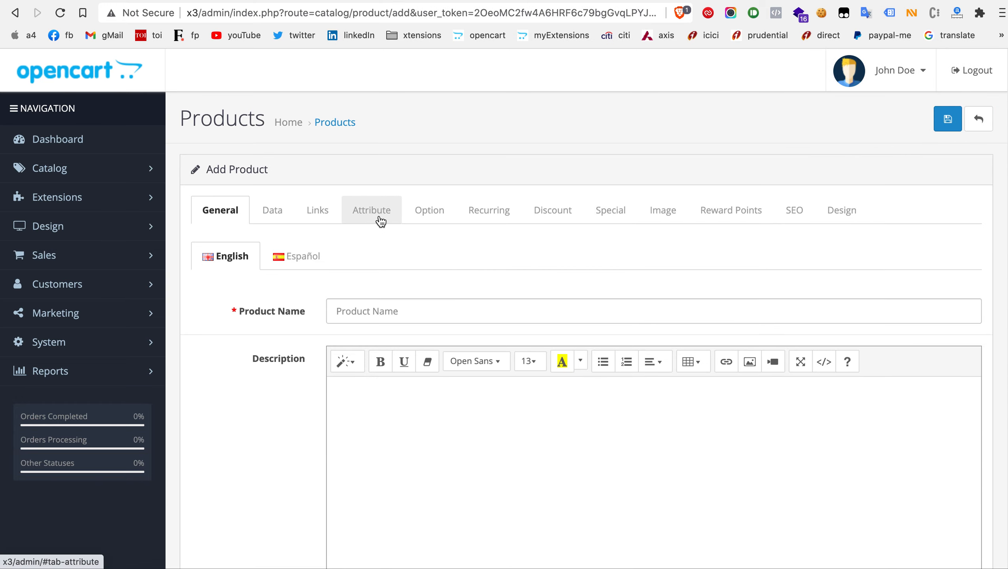
left_click(381, 221)
scroll(379, 215, "down", 1)
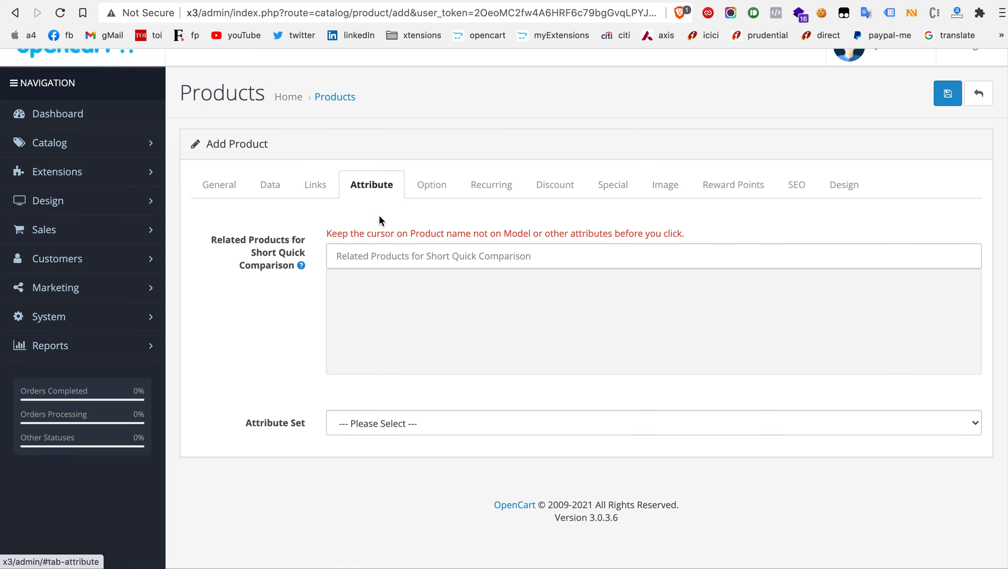
Step: Add the Mi 4A 100 cm (40) Full HD LED Smart Android TV as a quick-comparison related product and select the Smart TV attribute set
left_click(375, 256)
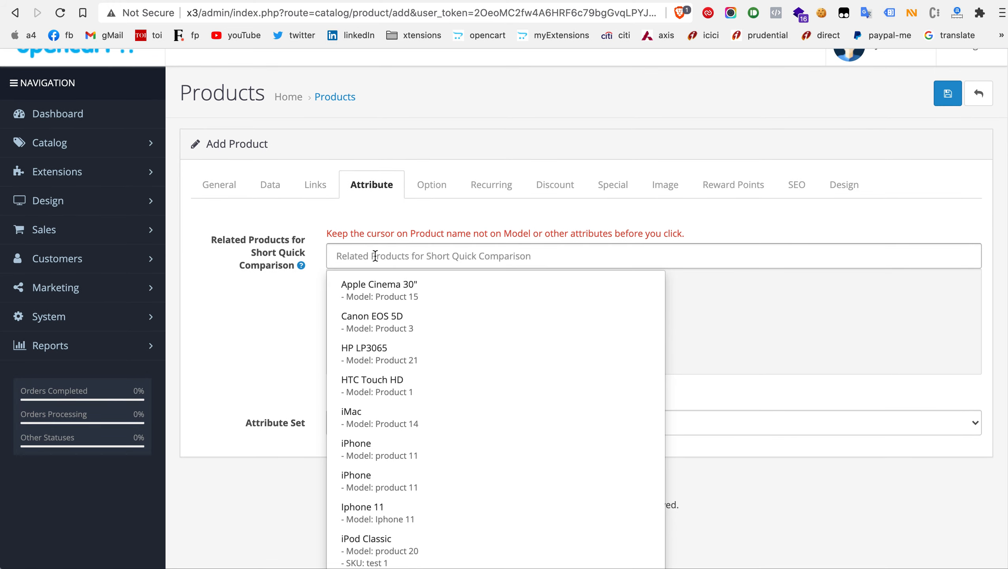
type("TV")
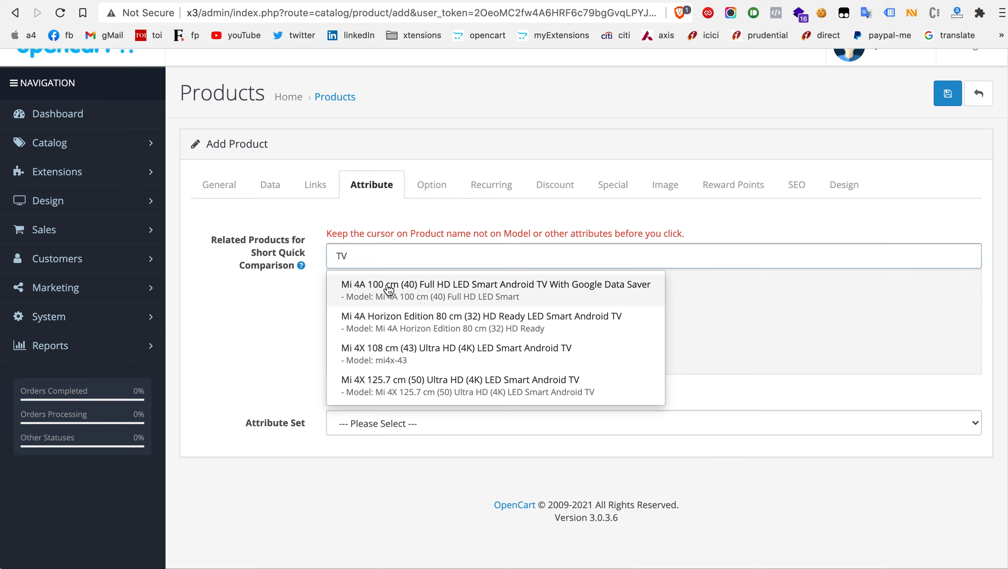
left_click(388, 286)
left_click(390, 254)
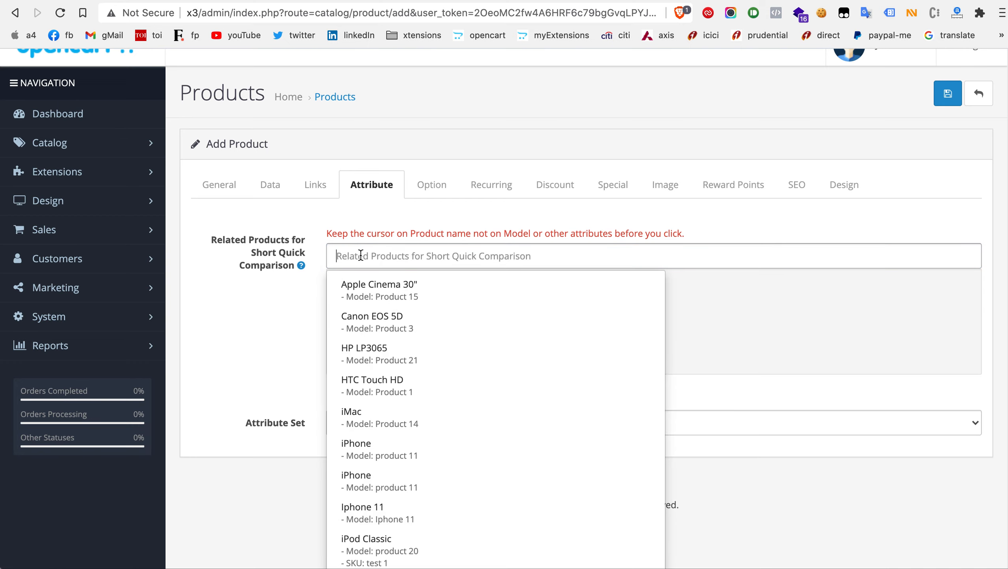
left_click(286, 322)
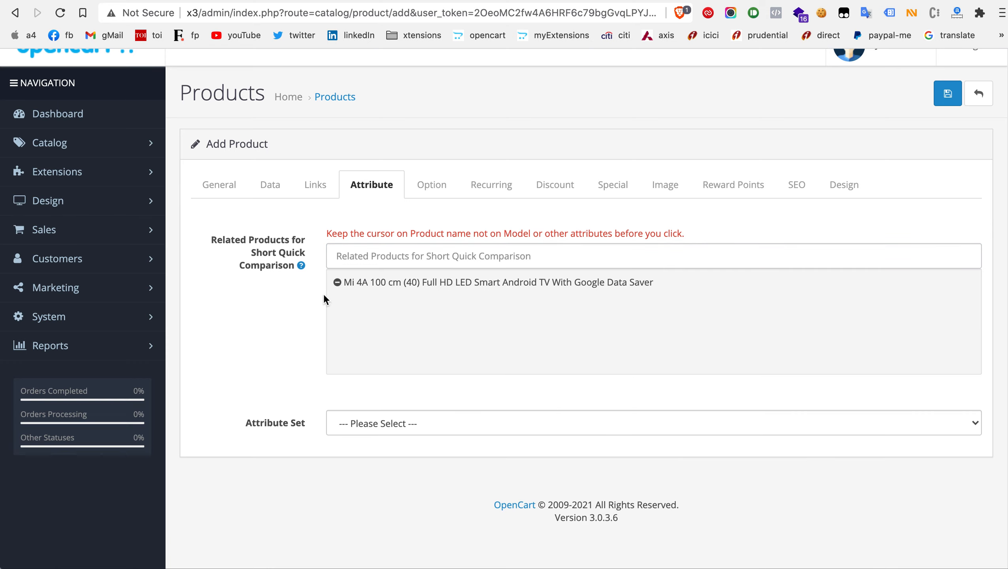
left_click(395, 421)
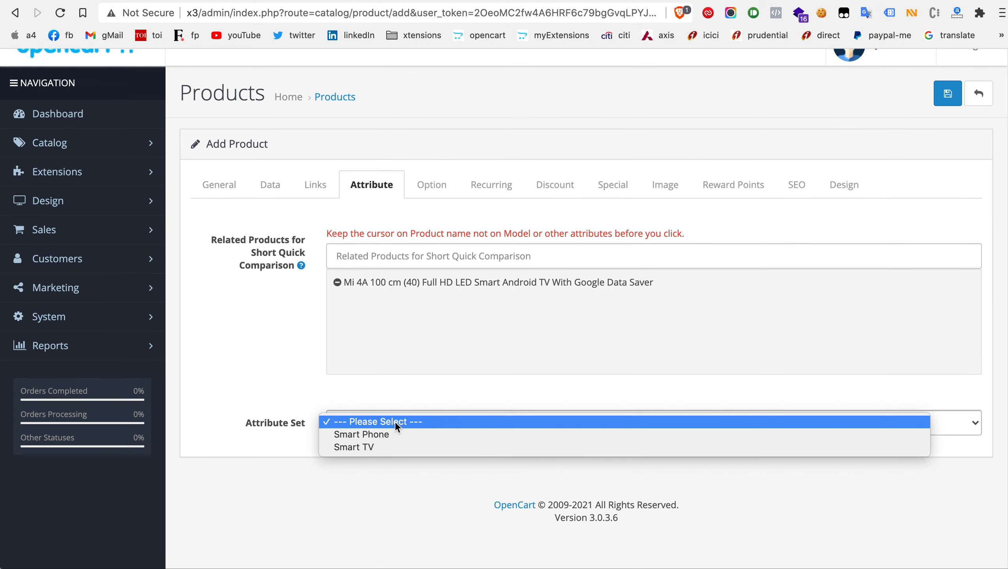
left_click(388, 448)
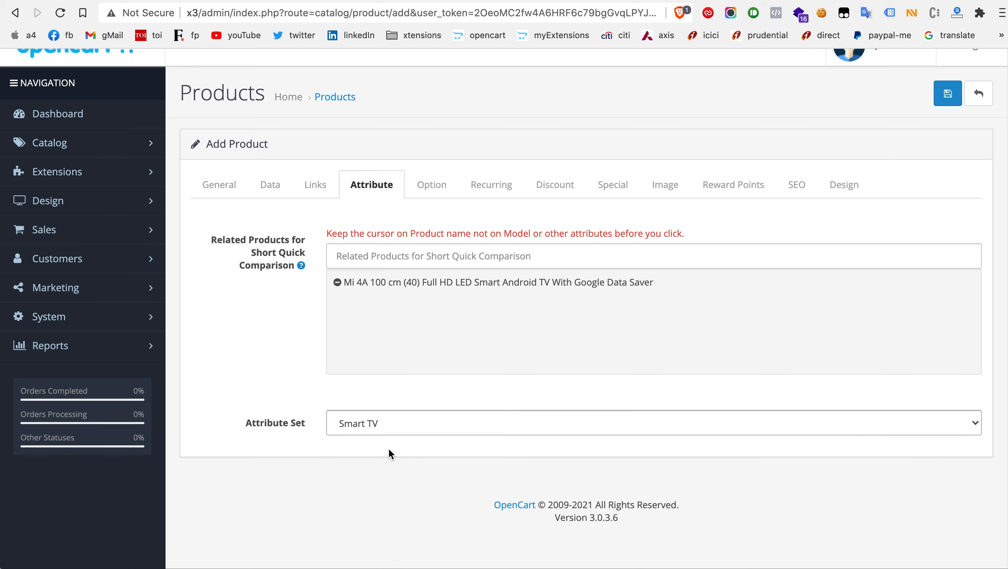
Step: Look through all attribute groups loaded from the Smart TV set, from General down to New Group
scroll(388, 449, "down", 3)
scroll(388, 448, "down", 15)
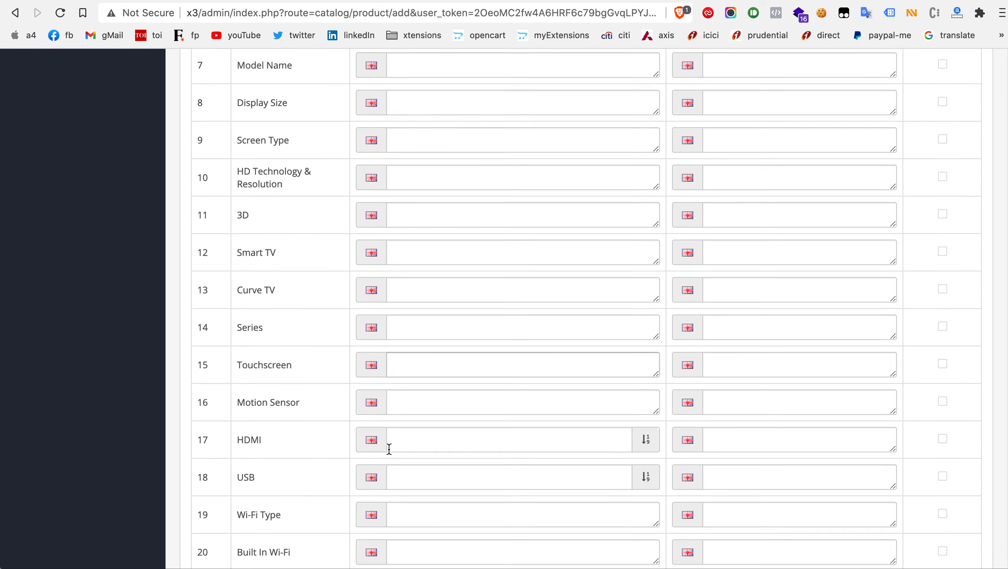
scroll(389, 451, "down", 20)
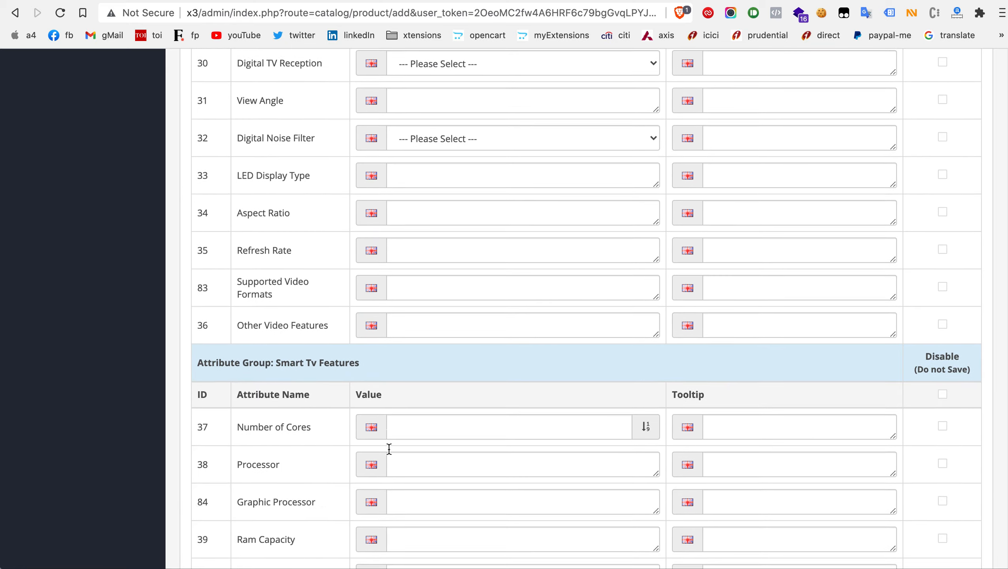
scroll(390, 452, "down", 20)
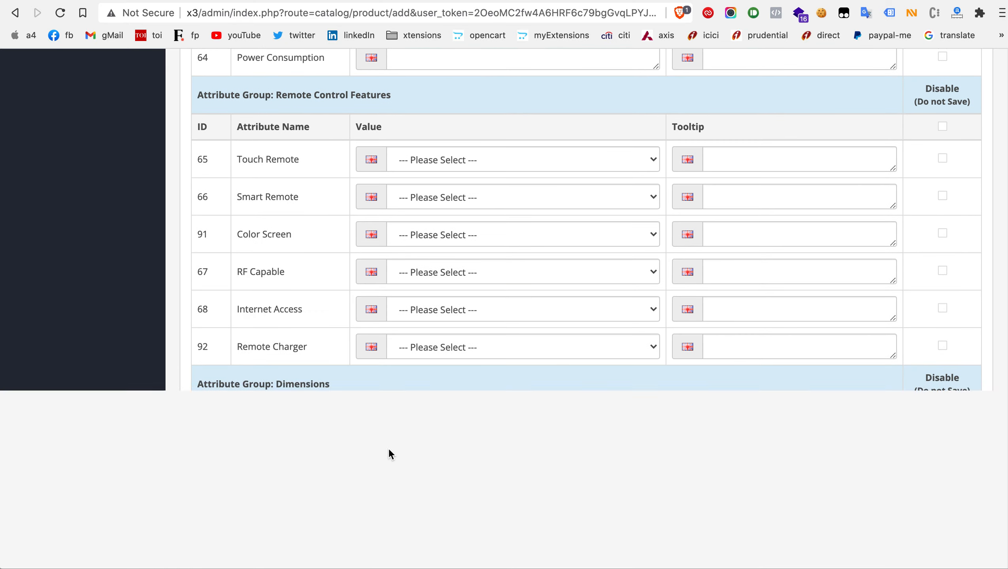
scroll(389, 449, "down", 5)
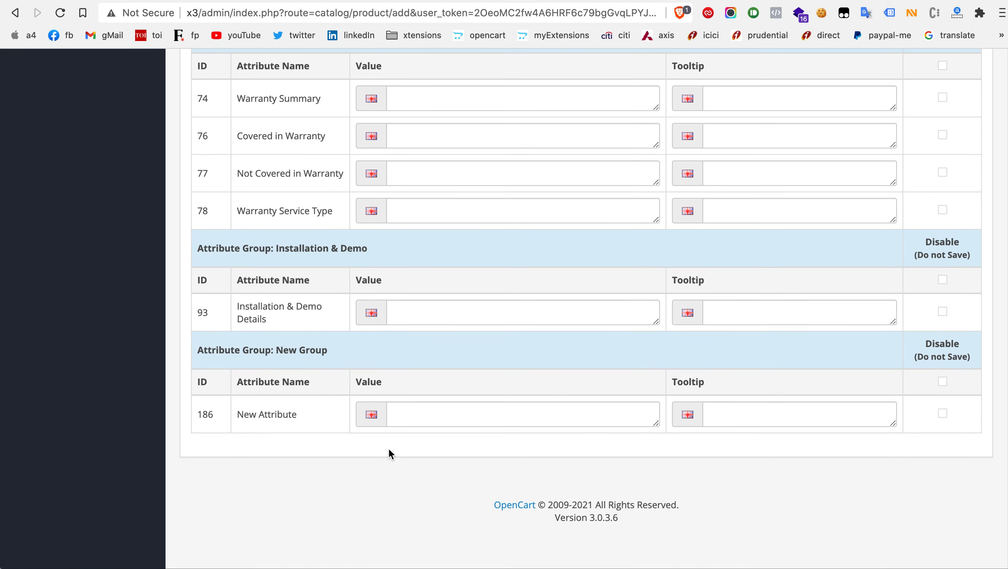
scroll(389, 449, "up", 2)
scroll(389, 449, "up", 20)
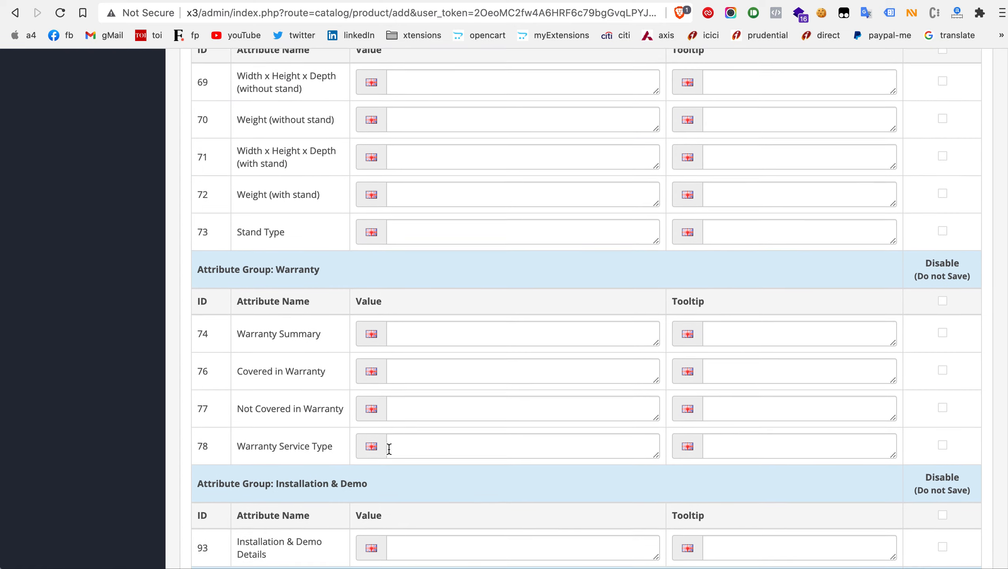
scroll(389, 449, "up", 20)
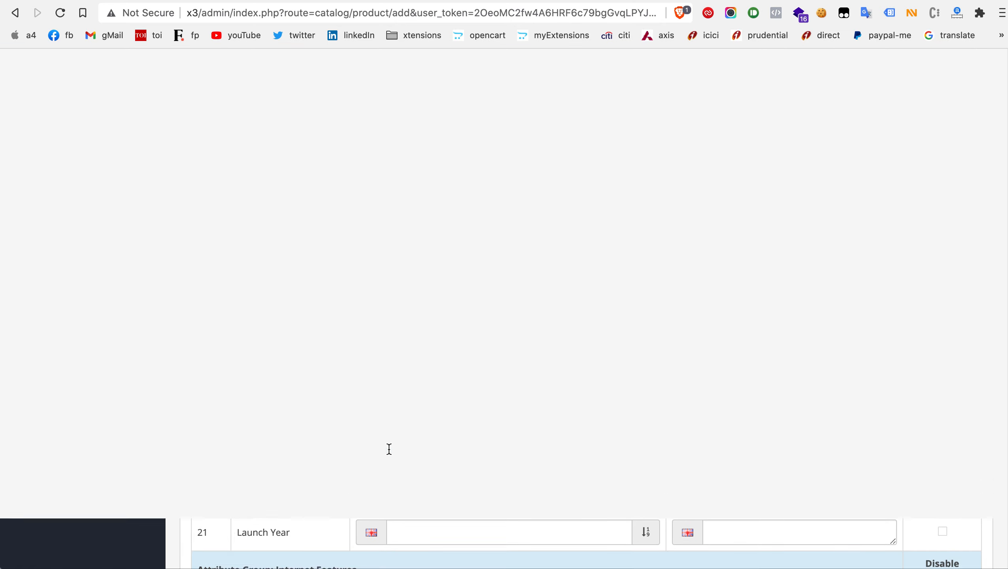
scroll(389, 449, "down", 4)
scroll(388, 448, "down", 5)
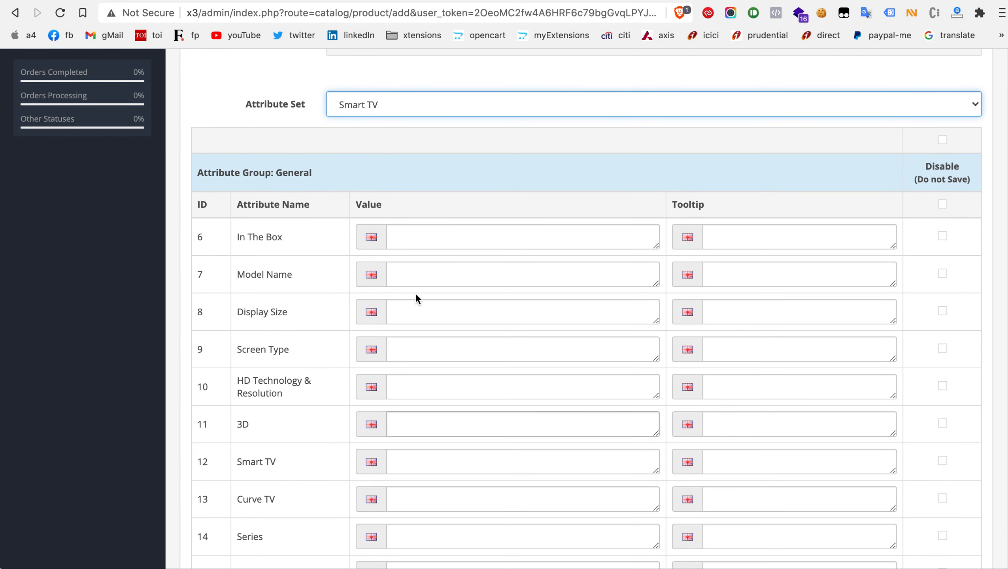
Step: Examine the value and tooltip fields of the In The Box attribute, slightly enlarging its tooltip box
left_click(412, 238)
left_click(576, 245)
left_click(736, 232)
left_click(508, 239)
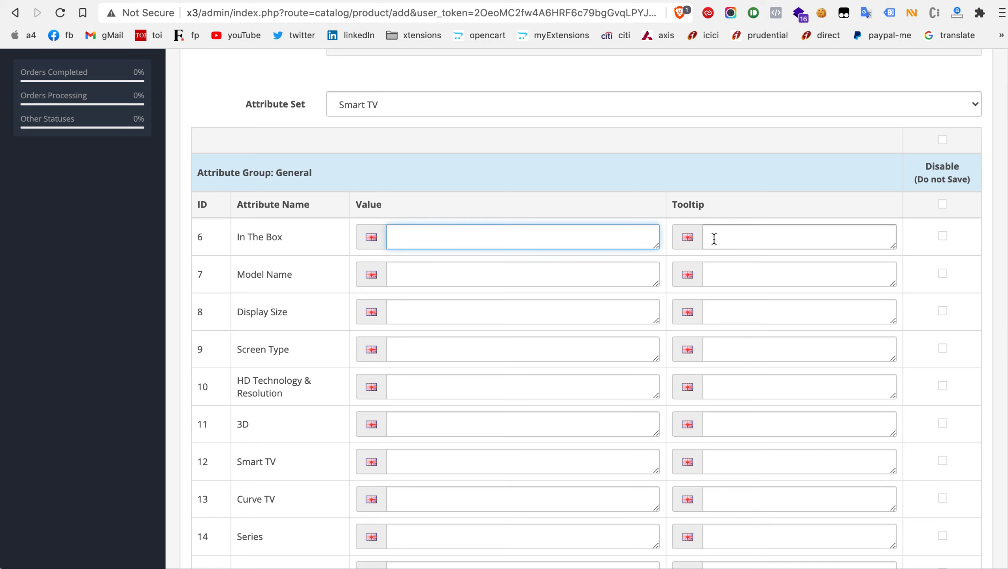
left_click(714, 239)
left_click(514, 244)
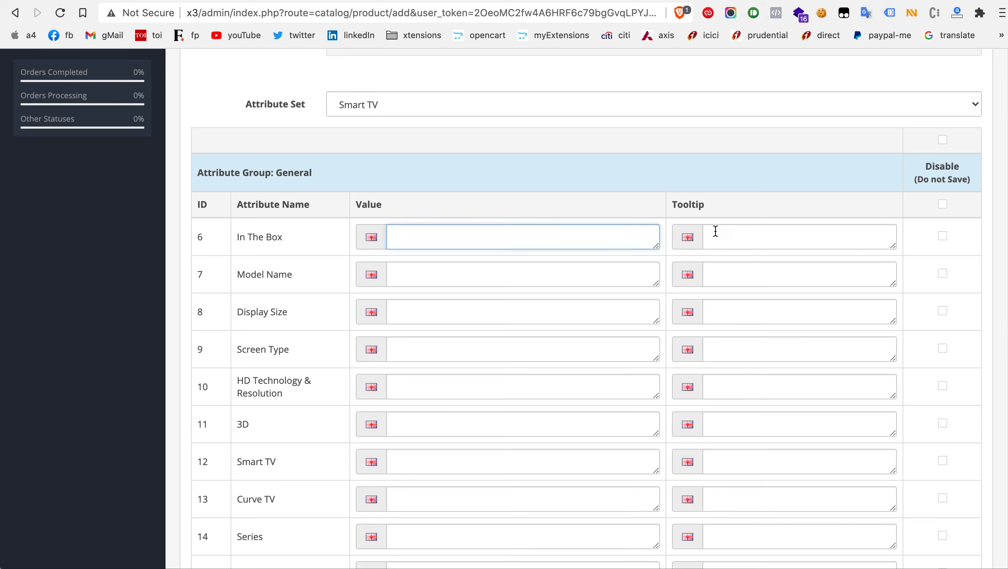
left_click(731, 234)
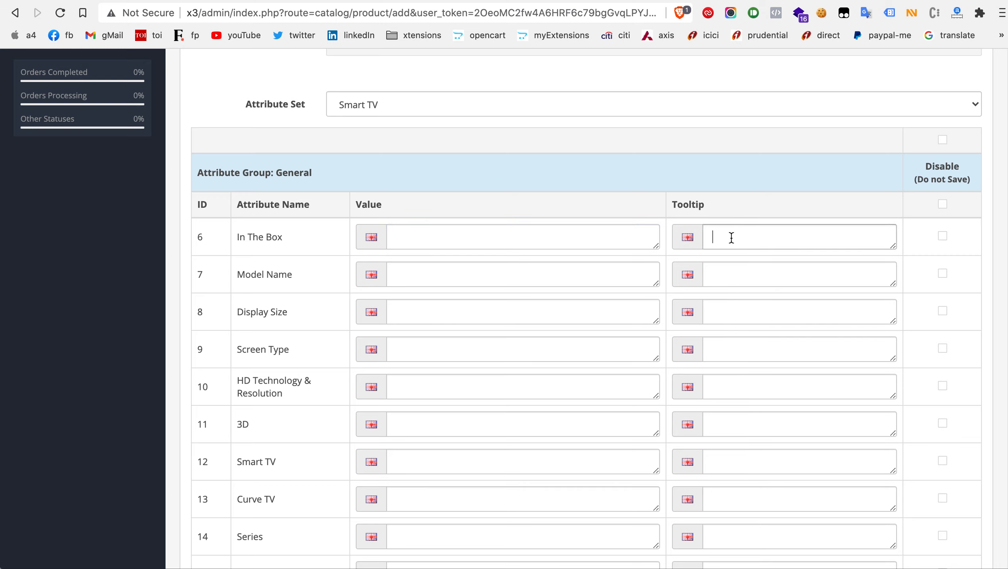
mouse_move(894, 248)
left_mouse_down()
mouse_move(894, 318)
mouse_move(886, 251)
left_mouse_up()
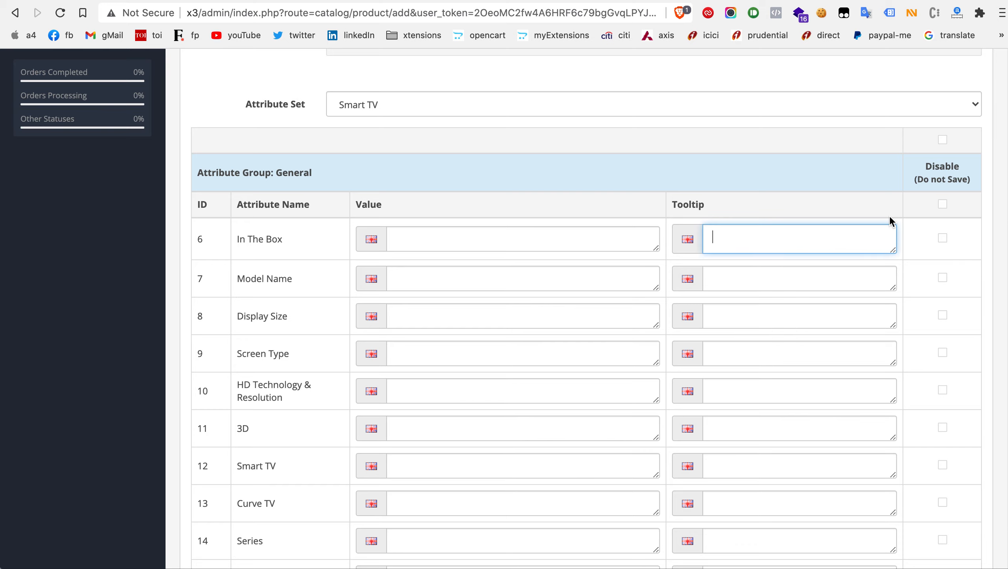
Step: Disable saving for the In The Box attribute and for the whole General attribute group
scroll(465, 133, "up", 3)
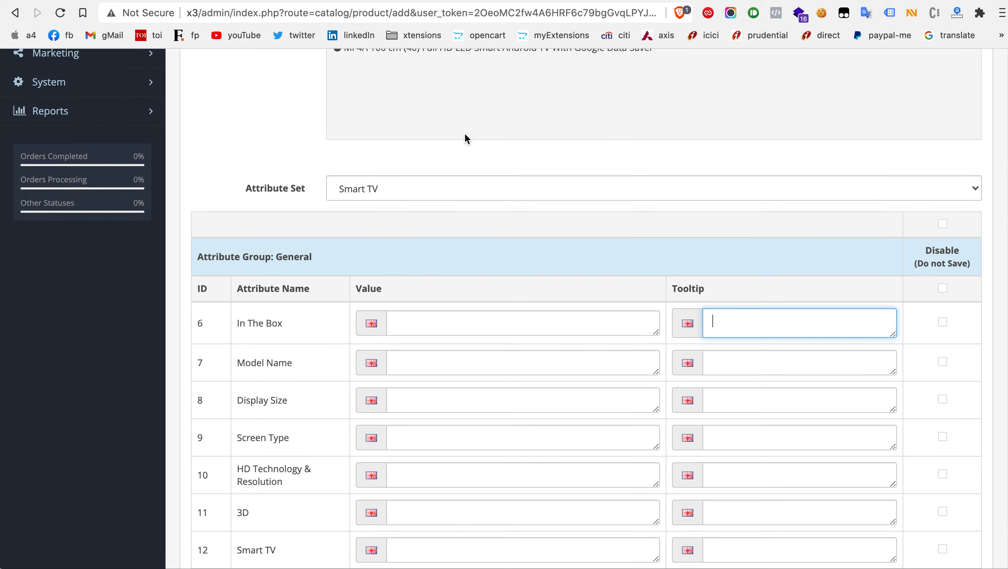
scroll(465, 133, "down", 5)
scroll(465, 133, "down", 2)
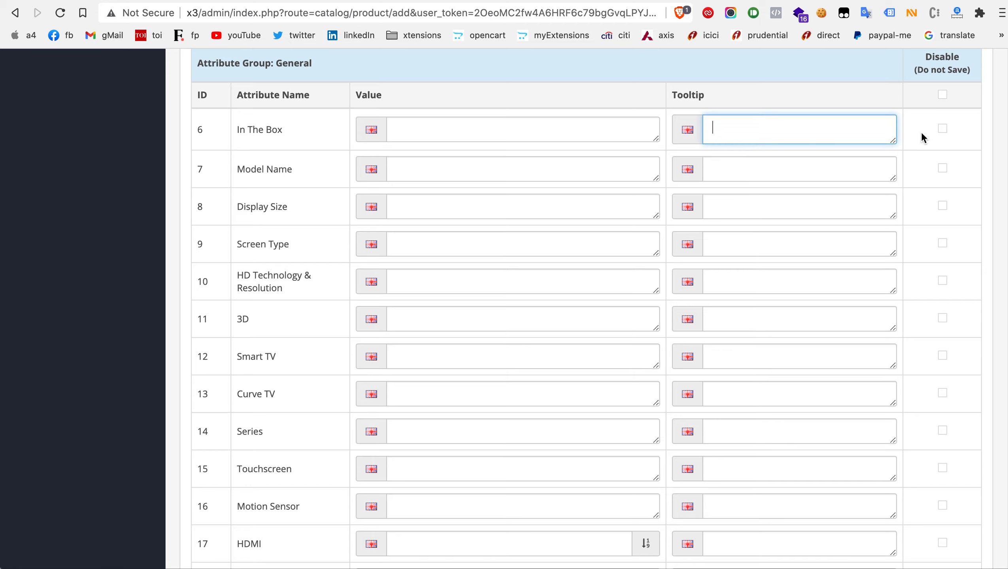
left_click(943, 128)
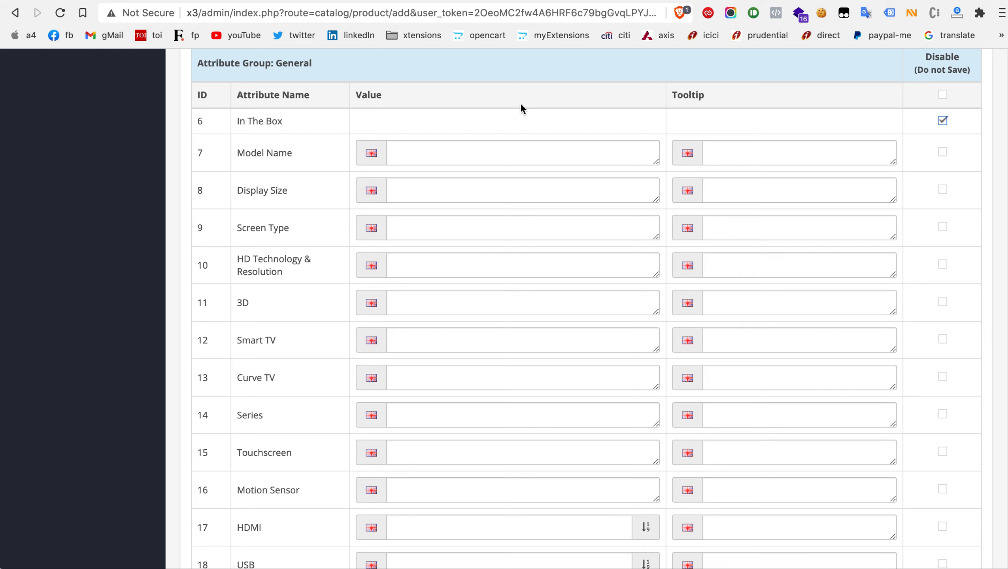
scroll(521, 103, "down", 7)
scroll(521, 104, "up", 8)
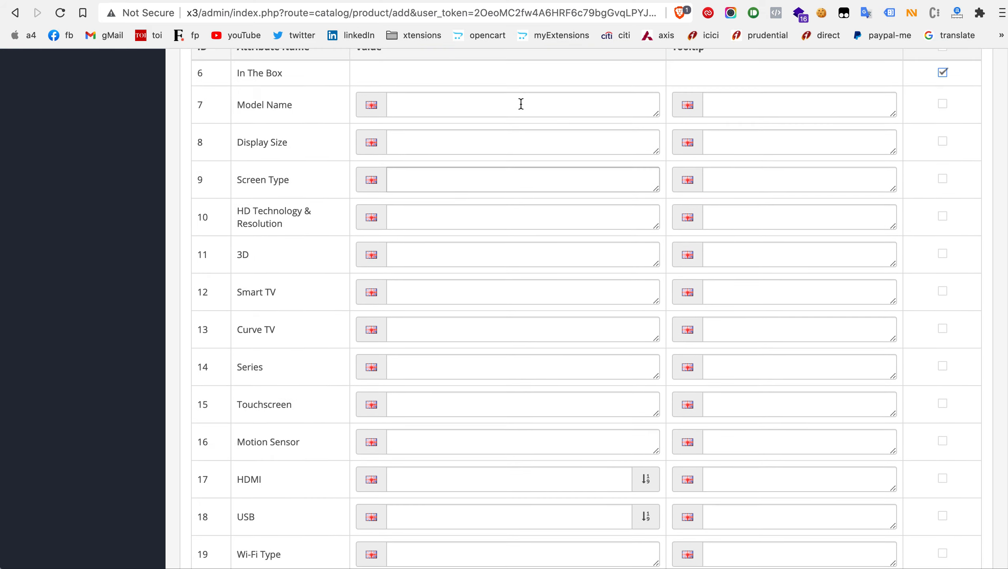
left_click(943, 122)
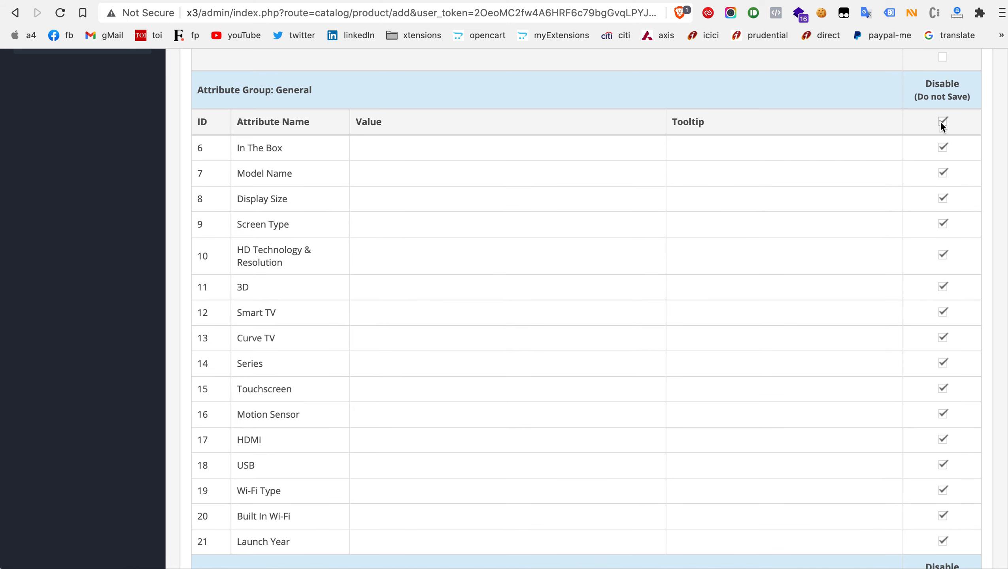
Step: Compare the disabled General attribute rows with the Internet Features group below them
scroll(656, 192, "down", 2)
scroll(656, 192, "down", 2)
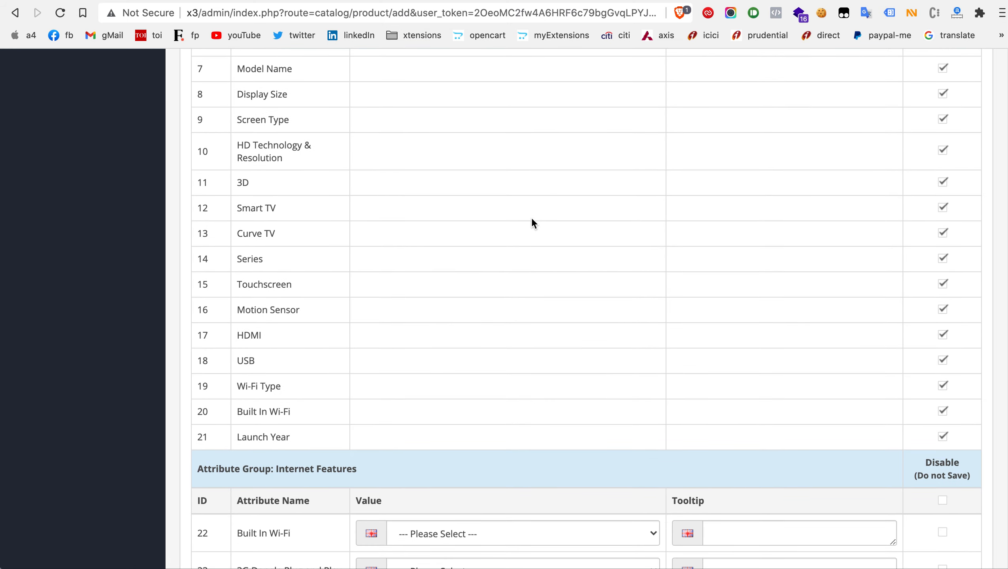
scroll(375, 237, "down", 2)
scroll(375, 236, "up", 3)
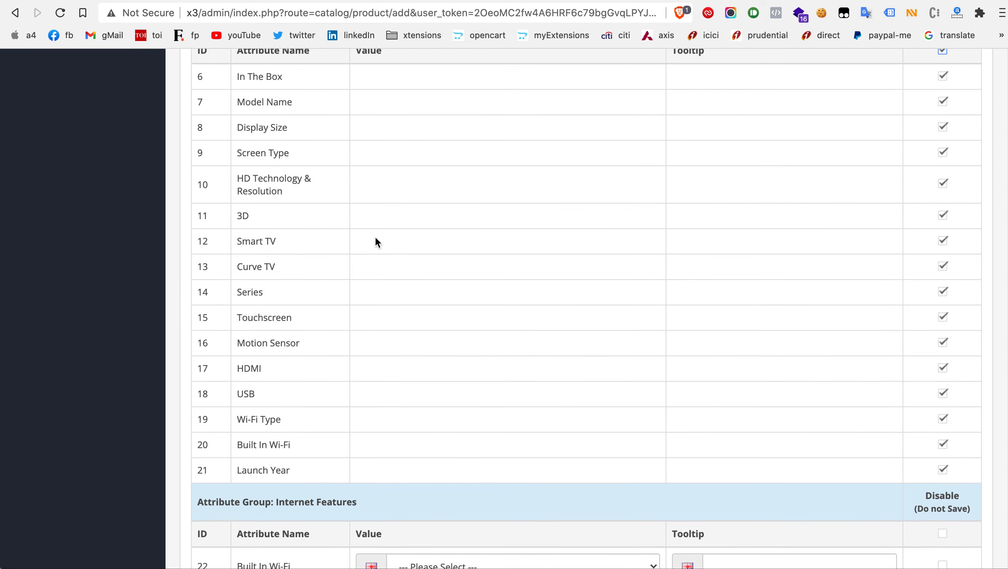
scroll(375, 237, "down", 6)
scroll(375, 237, "up", 5)
scroll(375, 237, "down", 2)
scroll(375, 236, "up", 4)
scroll(375, 236, "down", 3)
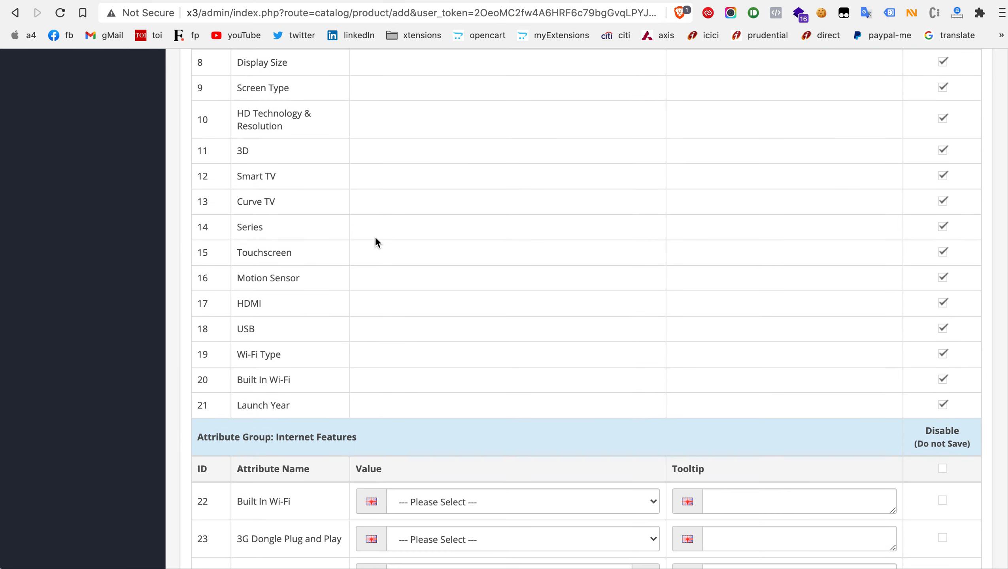
scroll(375, 236, "up", 2)
scroll(374, 236, "down", 10)
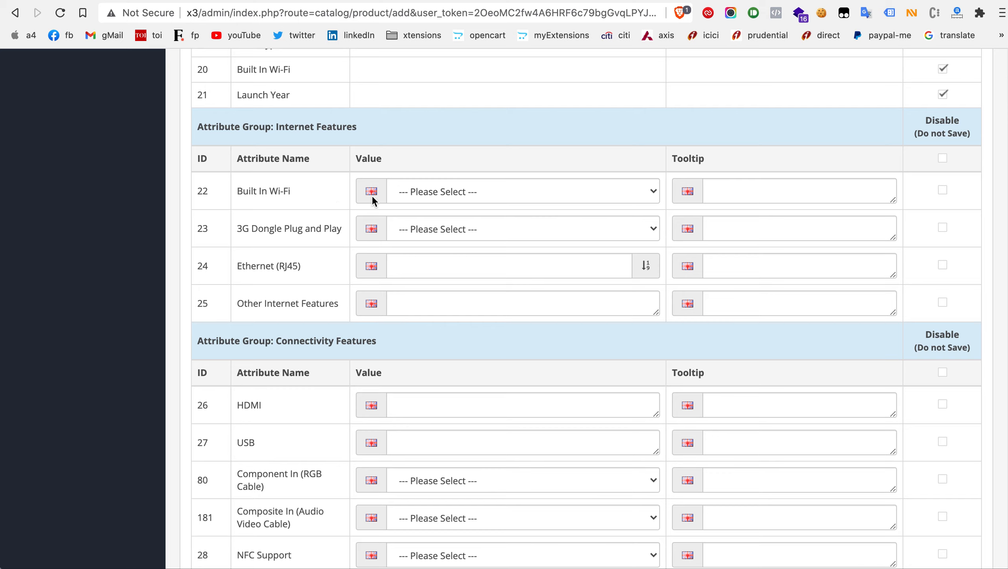
Step: Try both YES and NO for Built In Wi-Fi in the Internet Features group, leaving it set to YES
left_click(428, 193)
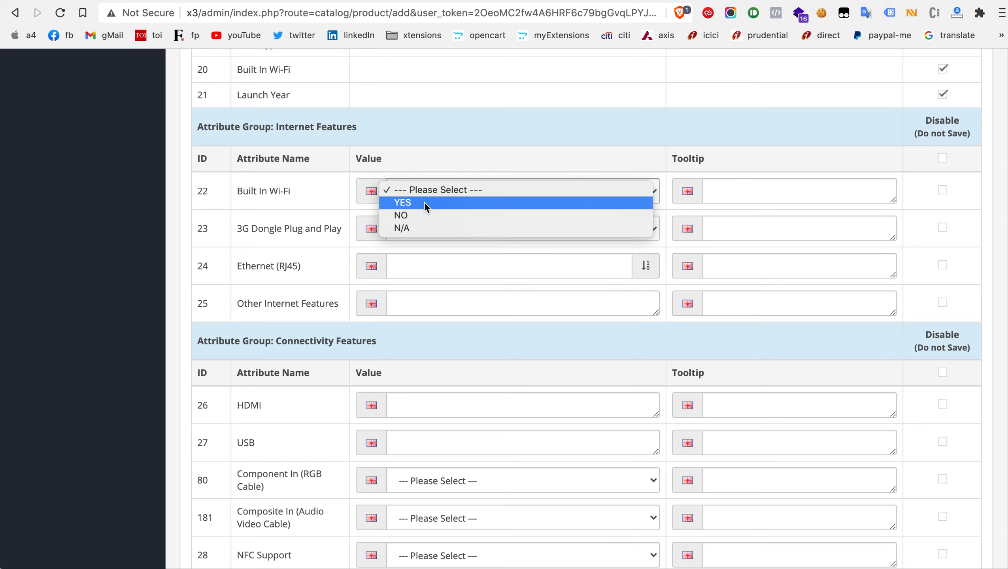
left_click(425, 202)
left_click(420, 194)
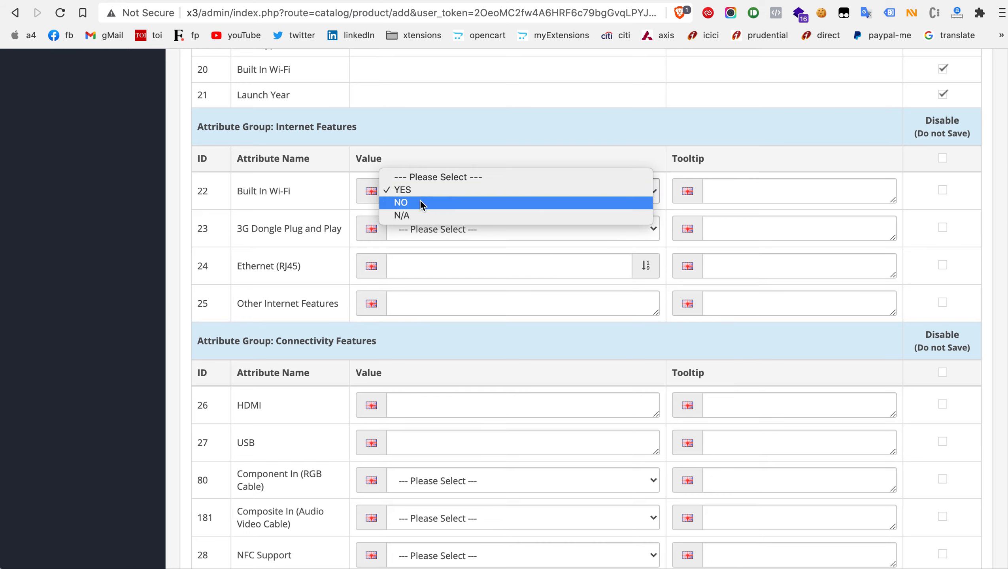
left_click(420, 202)
left_click(422, 190)
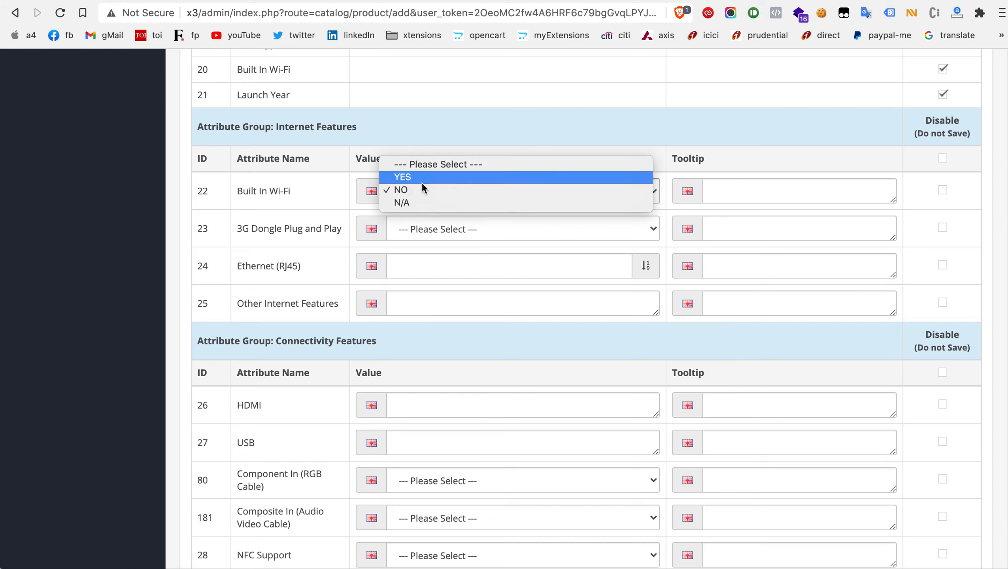
left_click(421, 180)
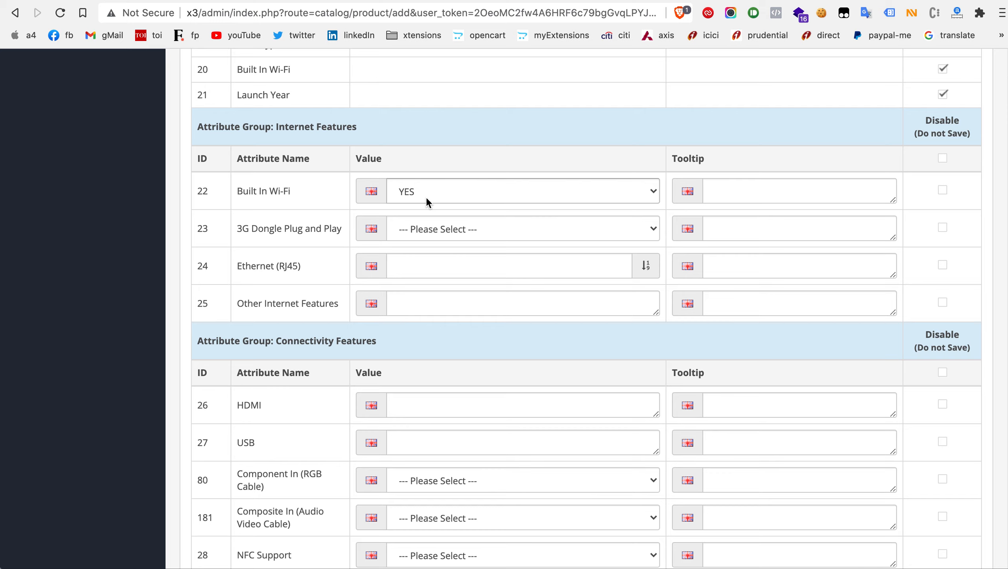
left_click(431, 194)
left_click(431, 187)
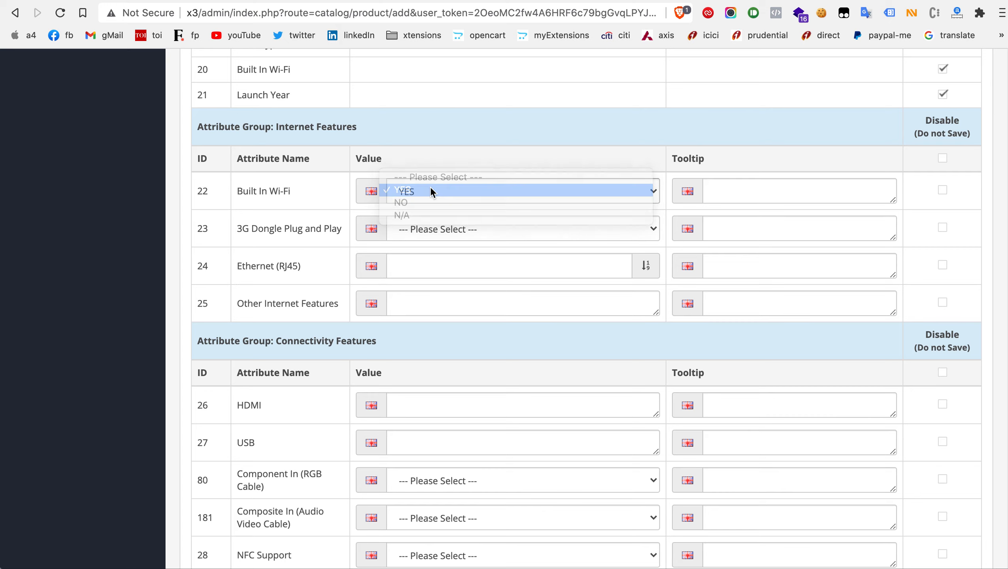
Step: Set the Ethernet (RJ45) attribute in the Internet Features group to the numeric value 2
left_click(452, 266)
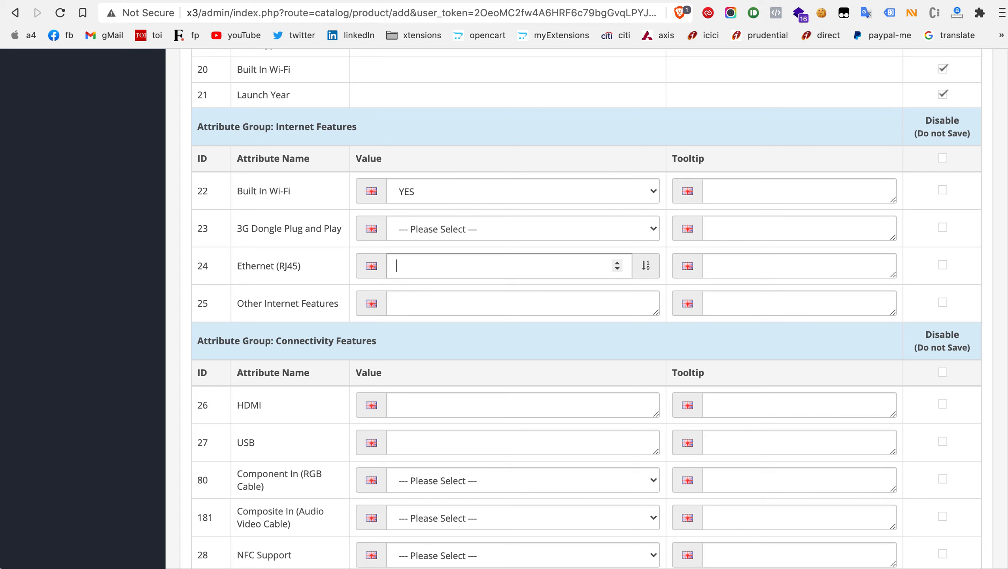
left_click(623, 275)
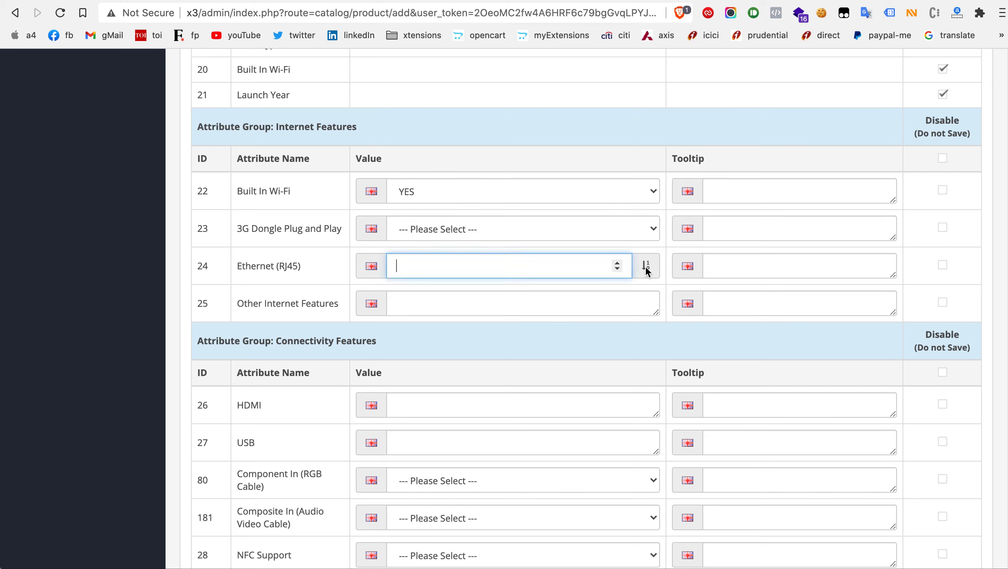
left_click(647, 268)
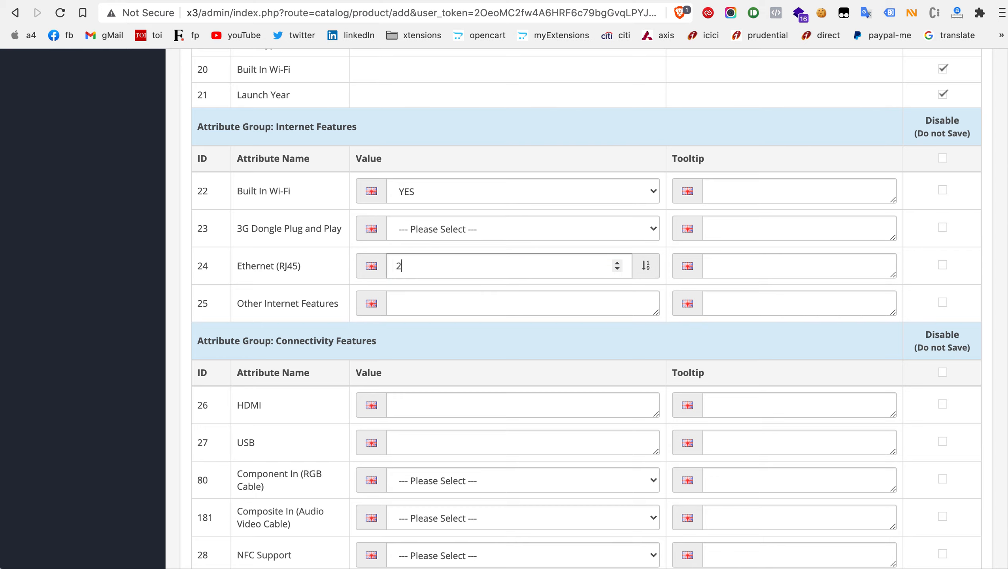
left_click(553, 274)
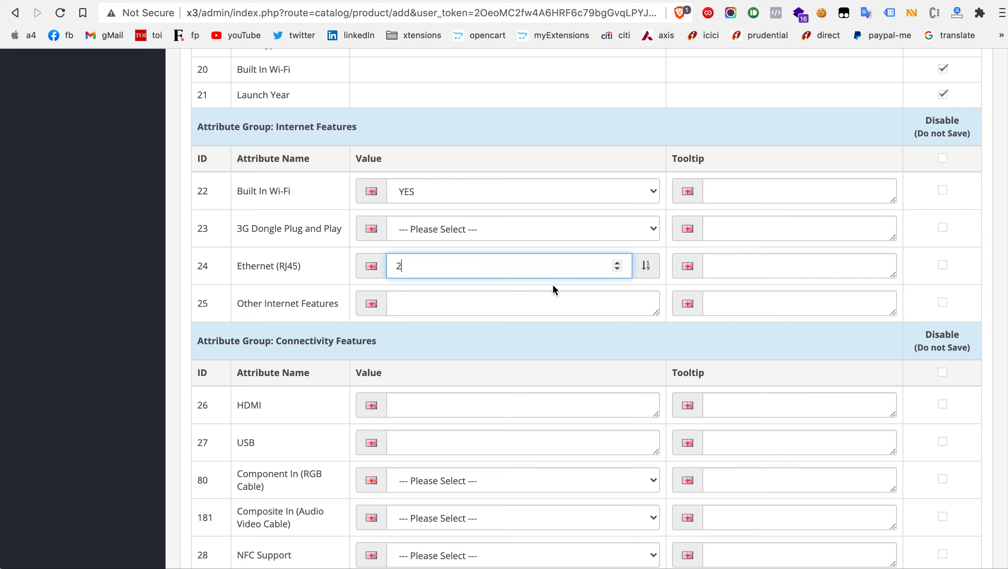
Step: Leave the product form and open the list of Xtensions attribute sets
scroll(553, 284, "up", 10)
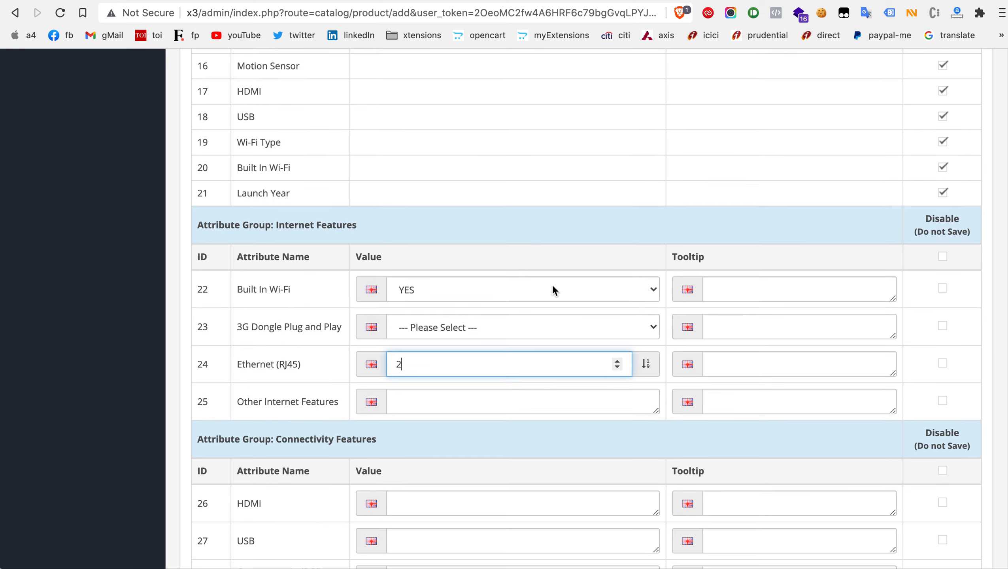
scroll(553, 284, "up", 12)
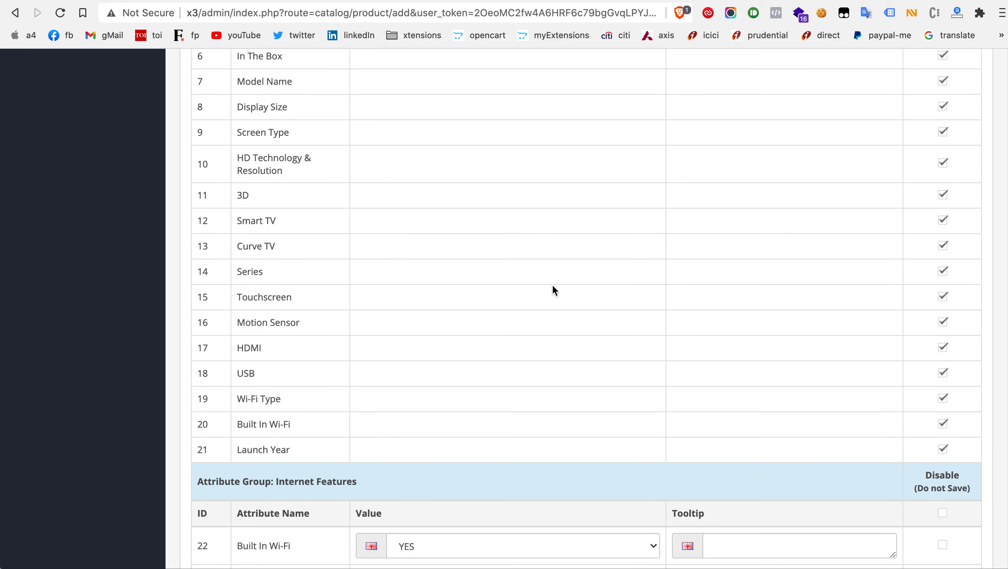
scroll(553, 285, "up", 2)
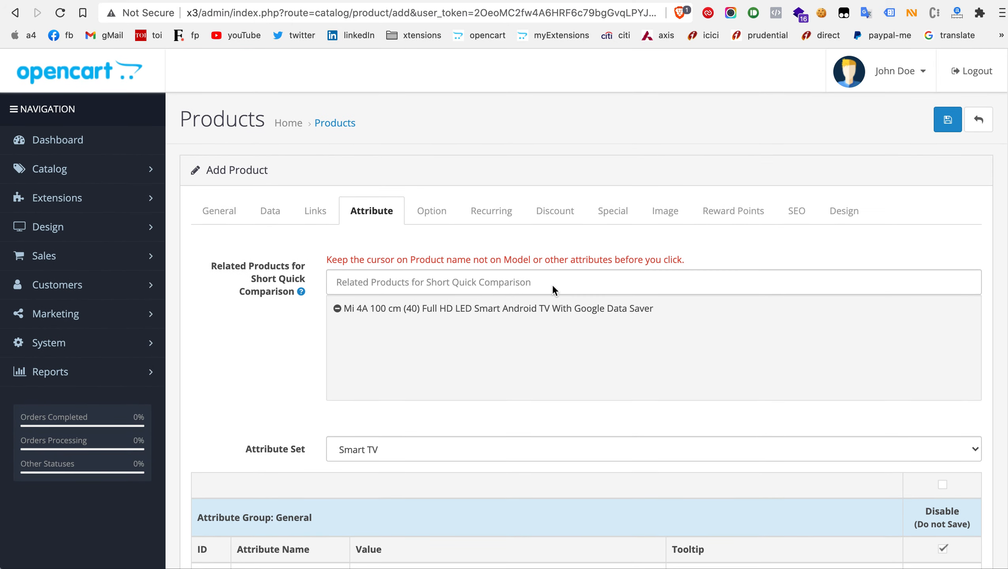
left_click(98, 171)
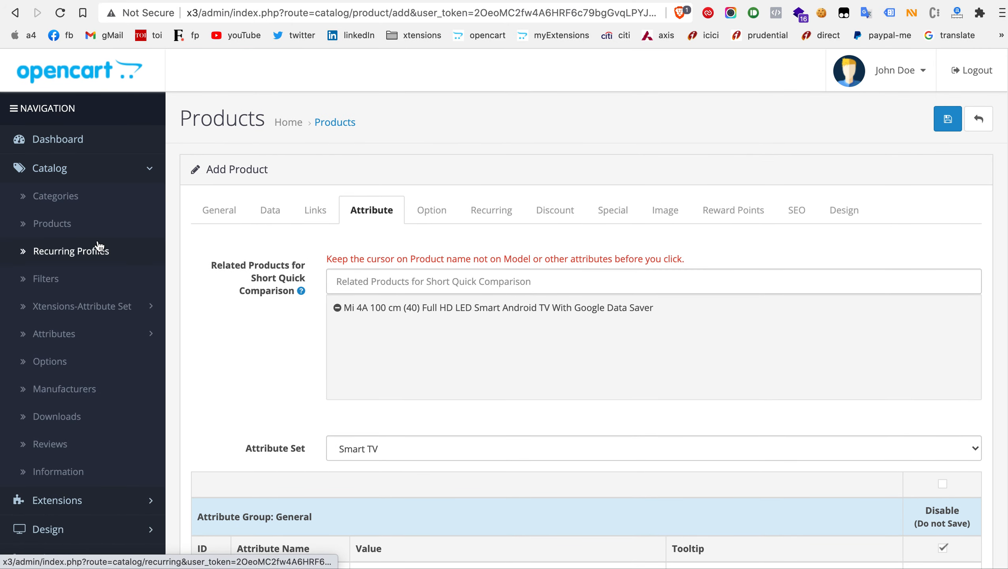
scroll(97, 275, "down", 1)
left_click(97, 273)
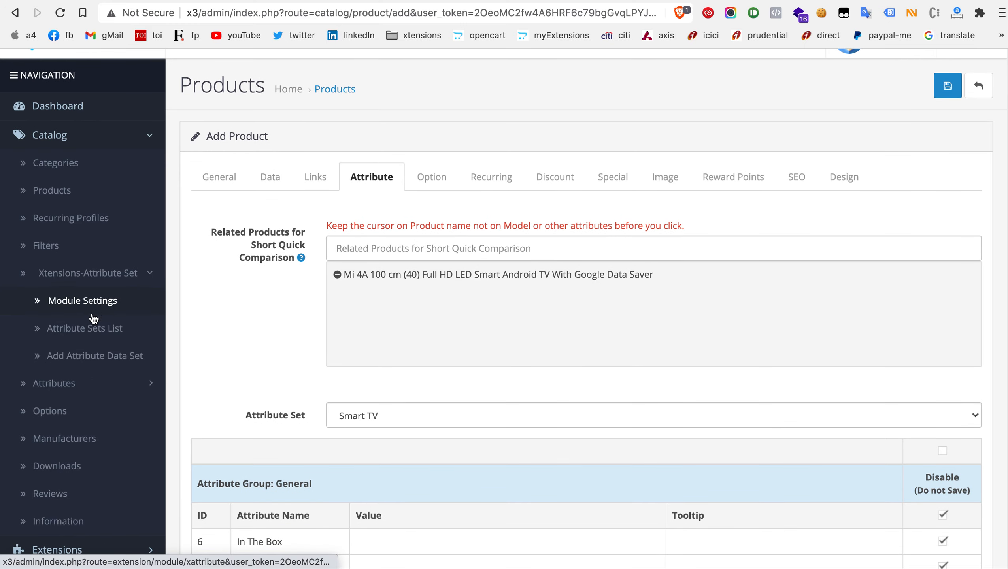
left_click(90, 329)
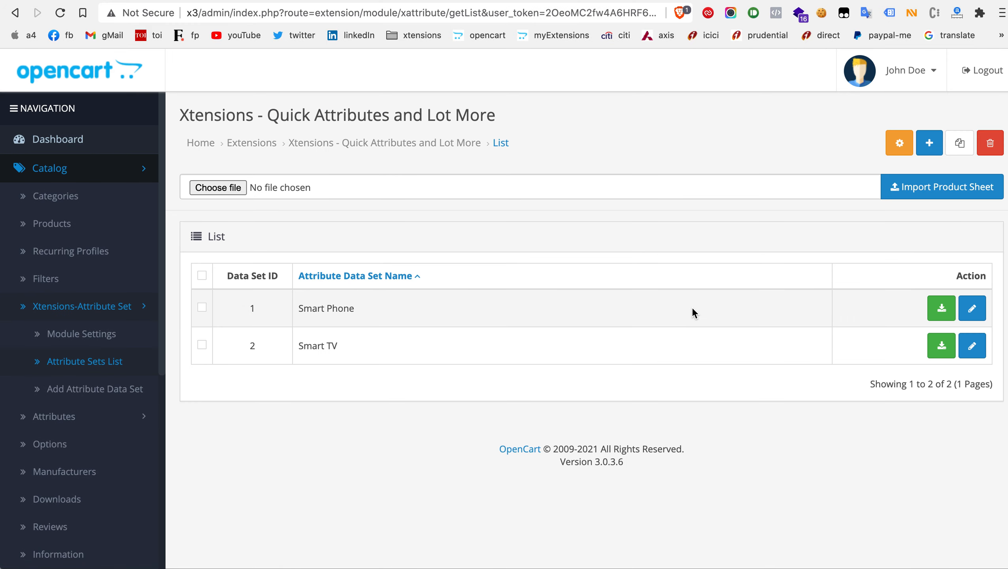
Step: Export the Smart TV attribute set and open the downloaded workbook in Excel at its texts(en-gb) sheet
left_click(943, 346)
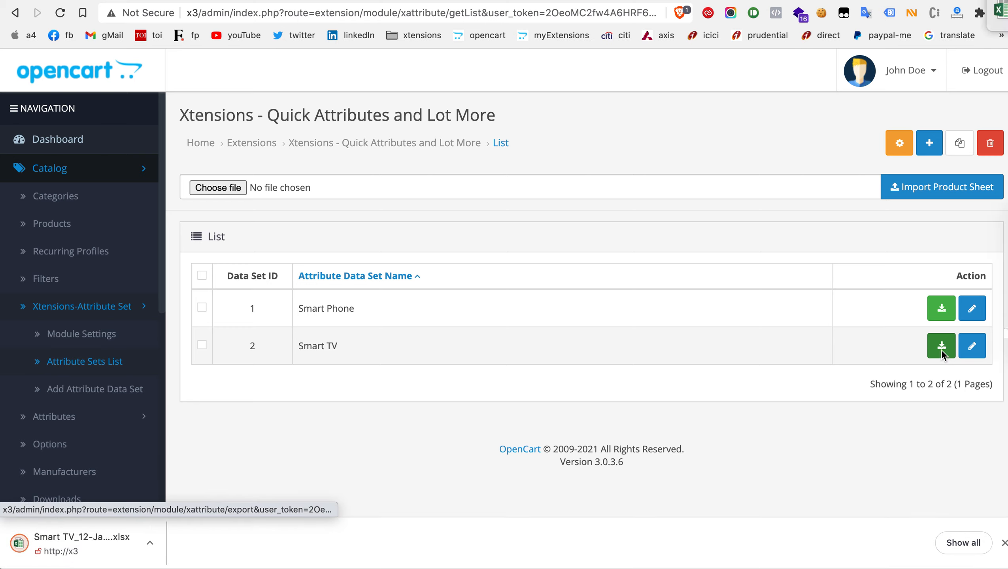
left_click(107, 550)
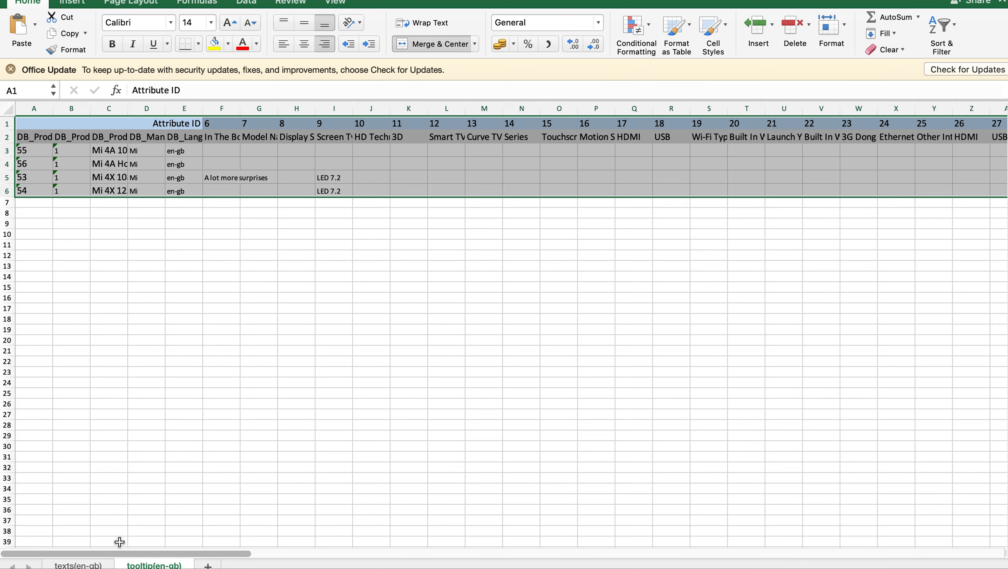
left_click(79, 567)
left_click(188, 361)
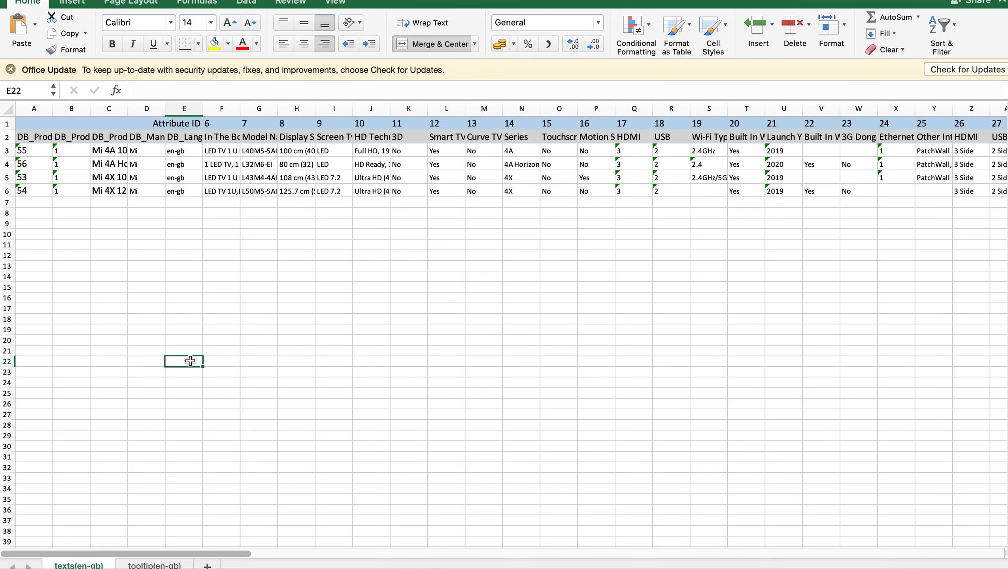
Step: Fit the DB_Product_Name column to its contents and select the product names in C3:C6
double_click(128, 108)
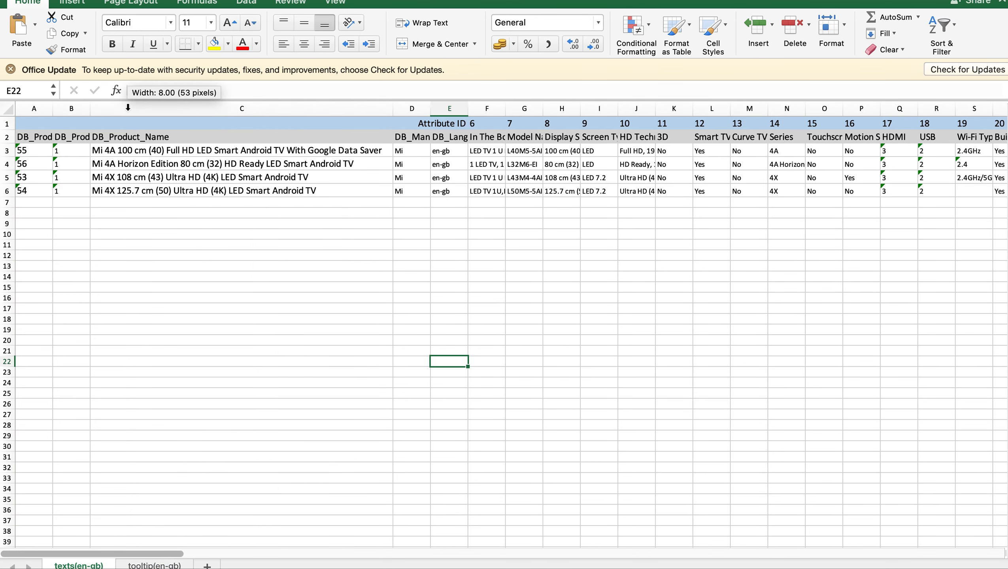
left_click(171, 154)
left_click_drag(172, 154, 169, 189)
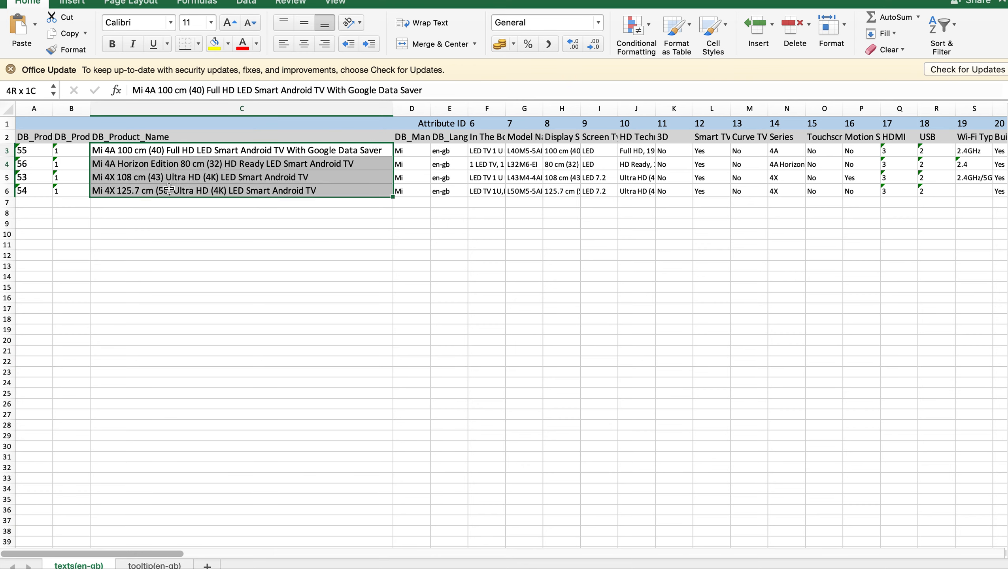
Step: Examine the product ID, manufacturer and language columns for the exported Smart TV products
left_click(27, 151)
left_click(80, 155)
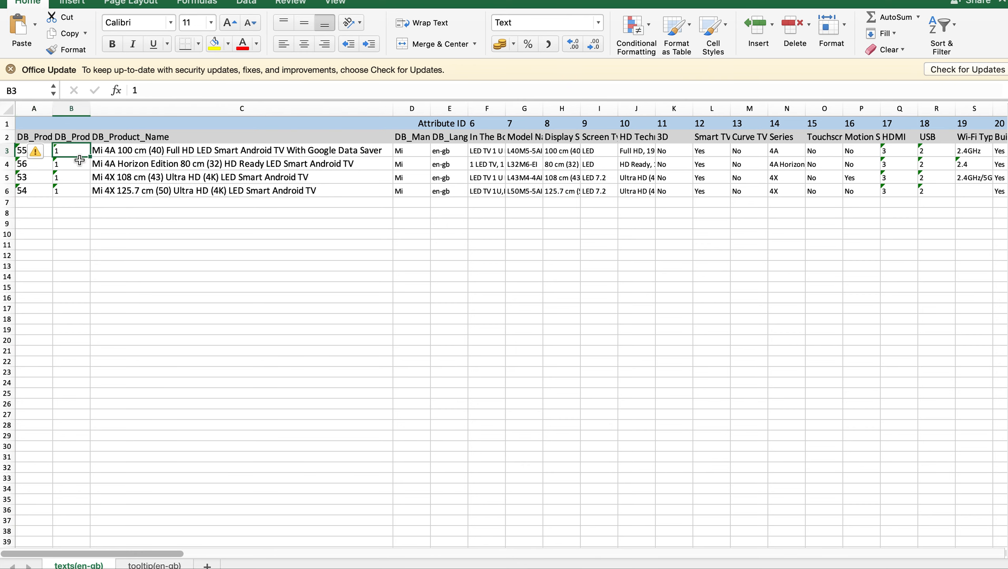
left_click(77, 164)
left_click(77, 180)
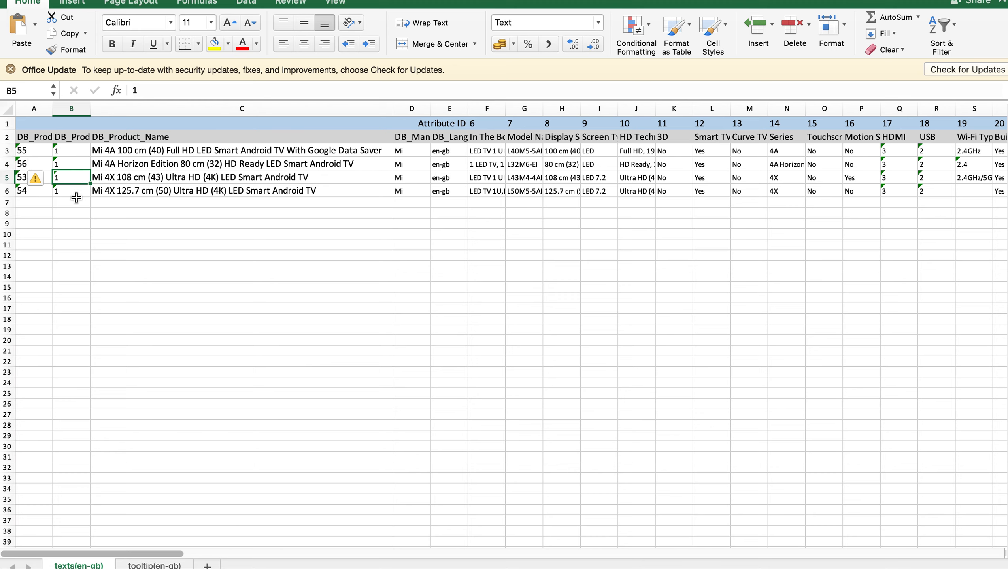
left_click(395, 150)
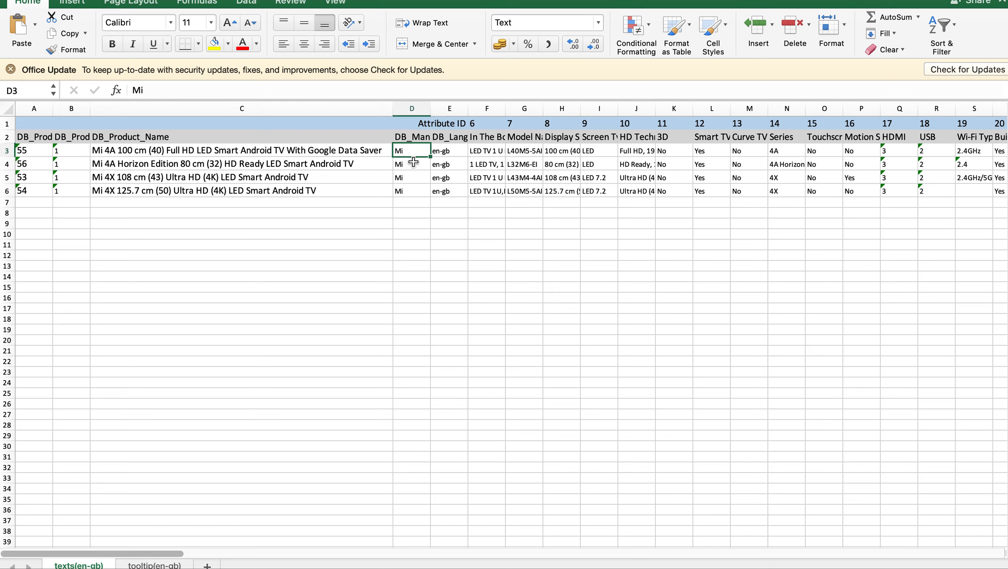
left_click(418, 137)
left_click(421, 152)
left_click(421, 164)
left_click(455, 152)
left_click(455, 173)
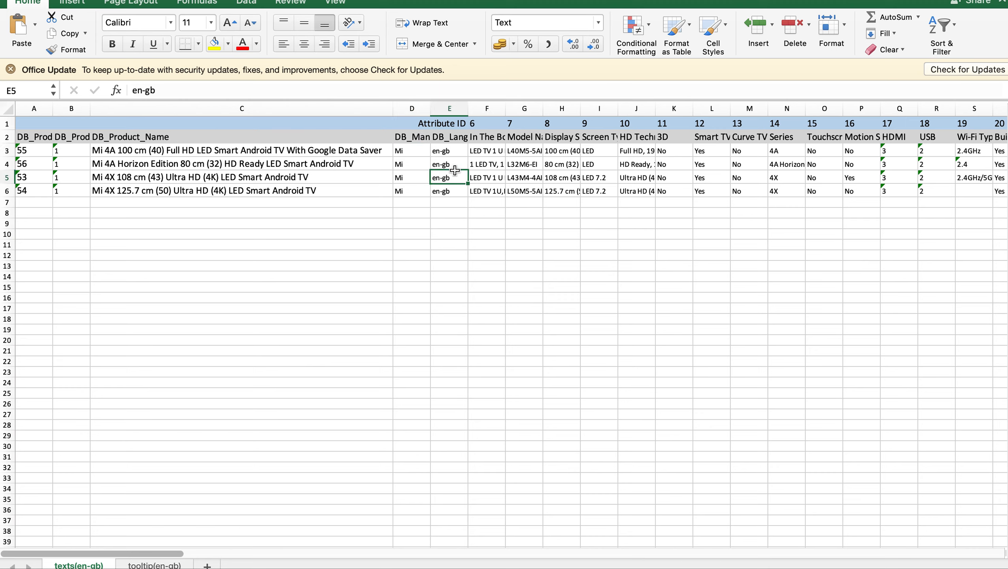
left_click(448, 191)
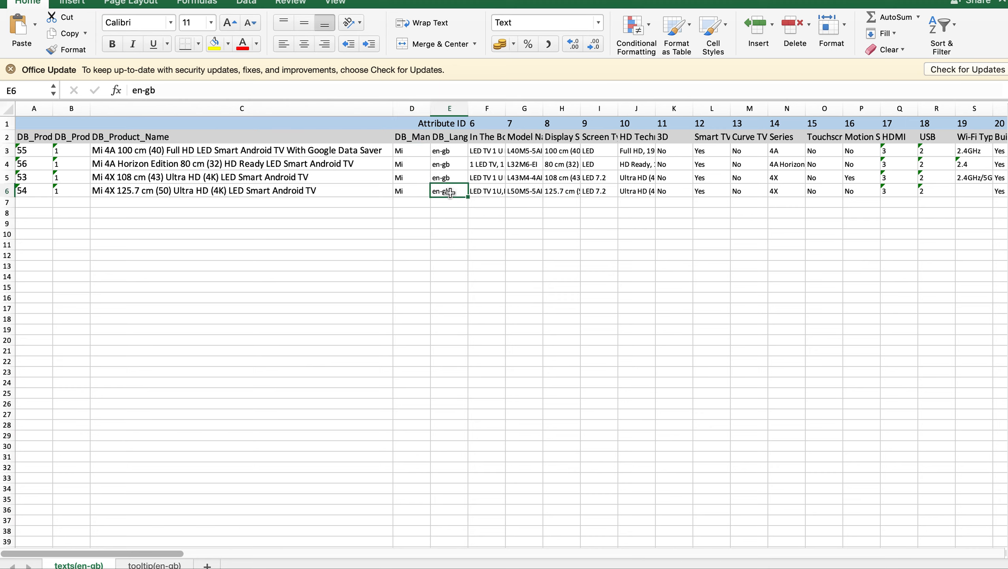
Step: Examine the attribute ID and attribute name headings from In The Box through to New Attribute
left_click(483, 122)
left_click(482, 109)
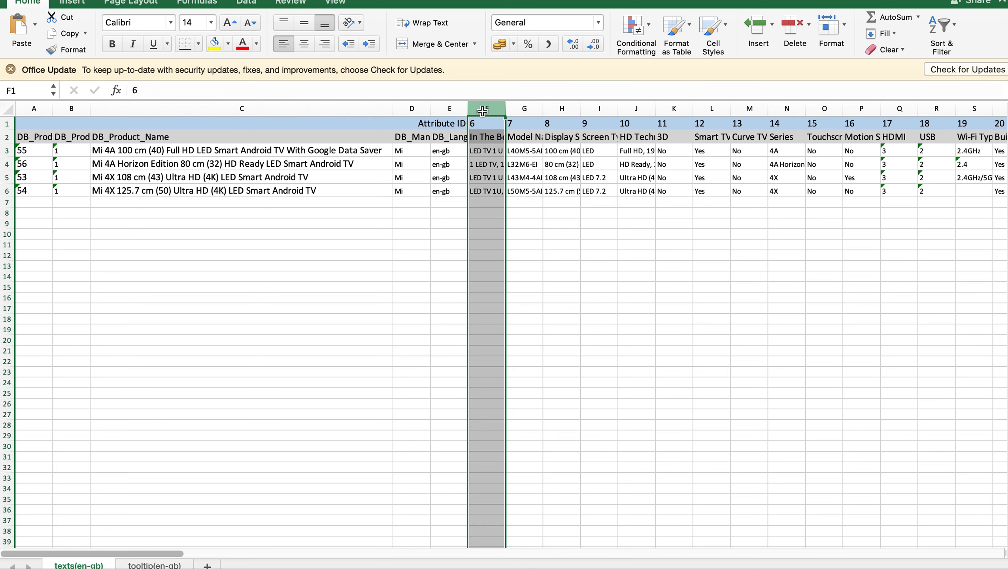
left_click(527, 203)
left_click(490, 139)
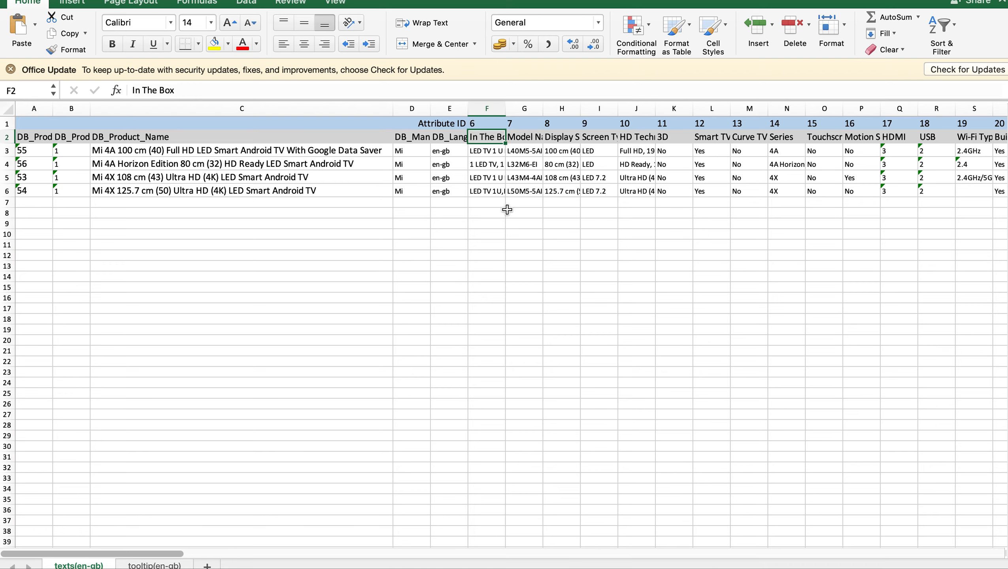
scroll(528, 203, "right", 15)
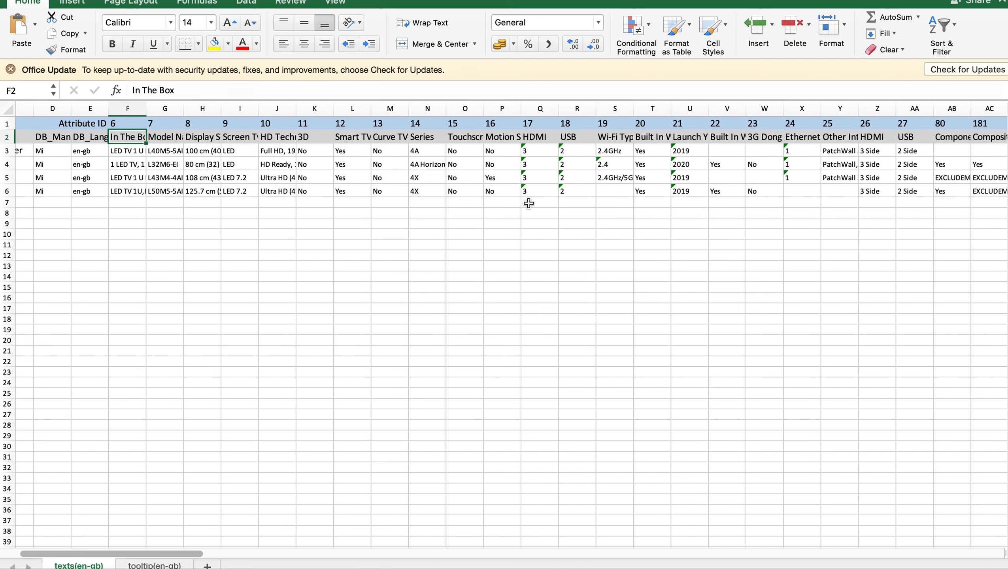
scroll(529, 204, "right", 15)
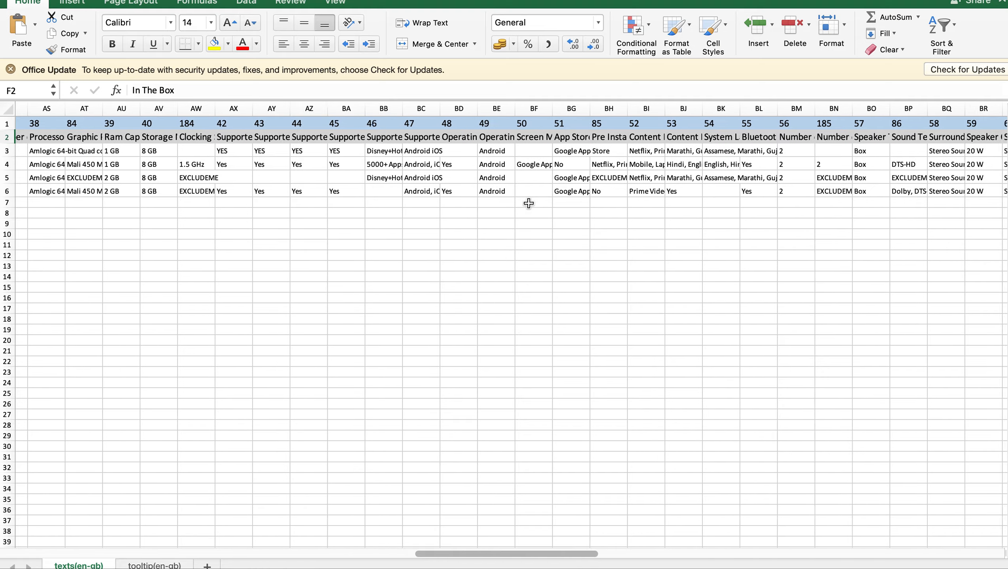
scroll(529, 203, "right", 15)
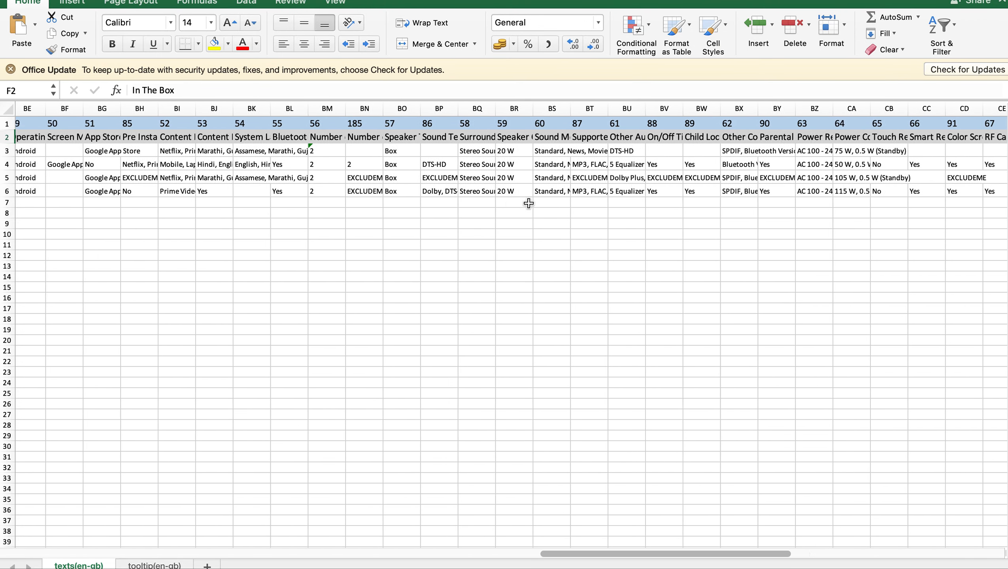
scroll(529, 204, "right", 10)
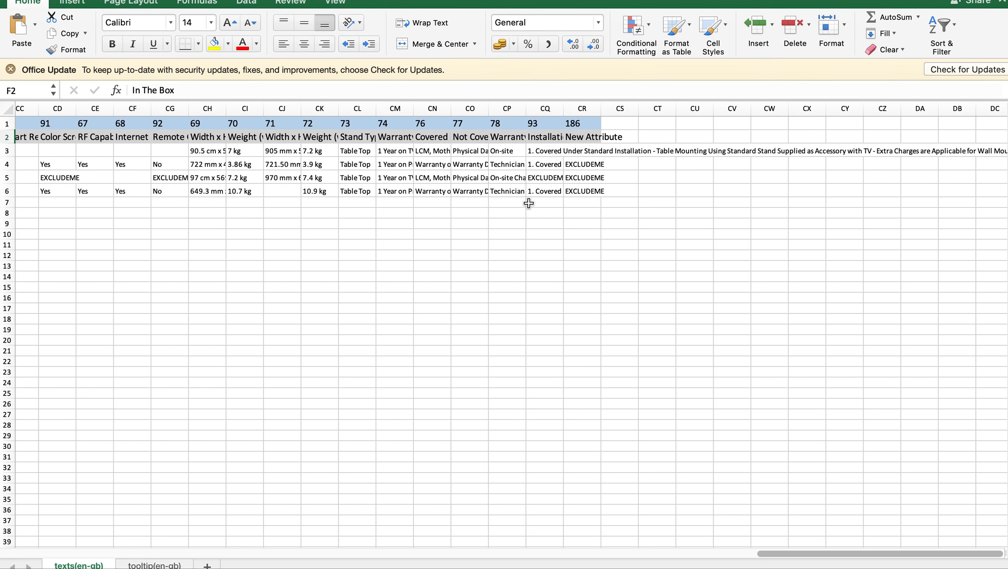
Step: Widen the New Attribute column so its heading fits inside it
left_click(586, 150)
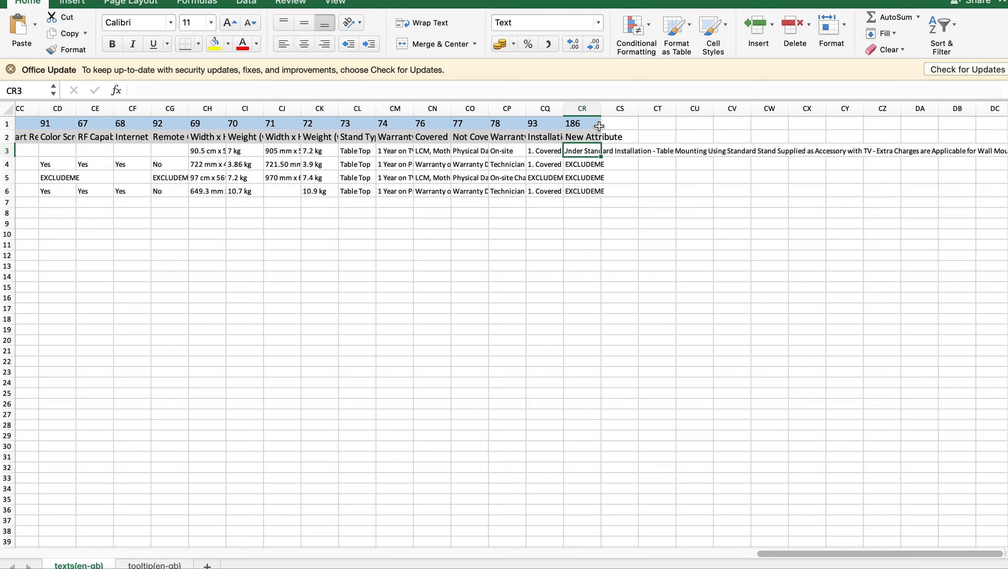
left_click_drag(600, 109, 626, 109)
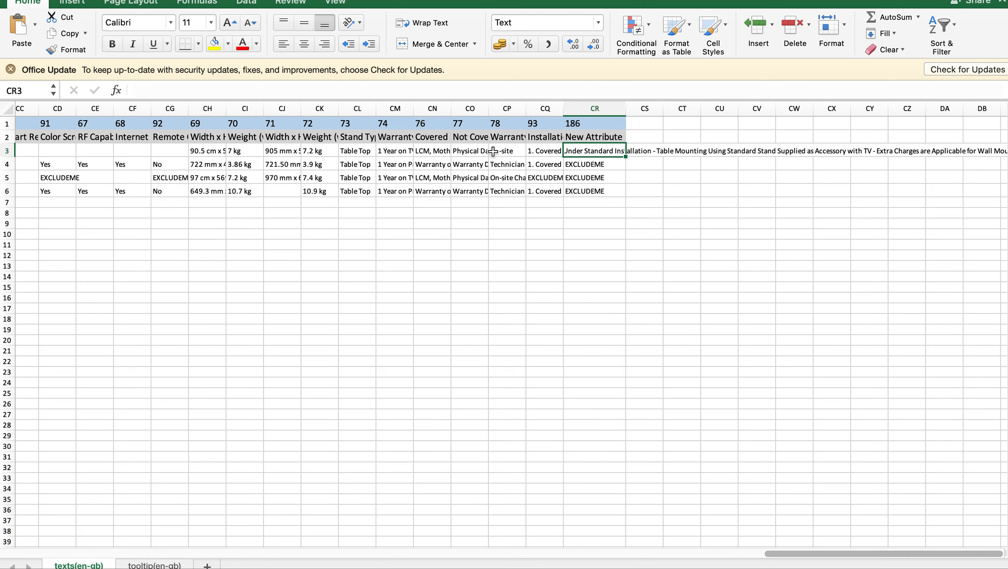
Step: Set the Curve TV attribute of the Mi 4A 100 cm (40) TV in row 3 to YES
scroll(287, 161, "left", 20)
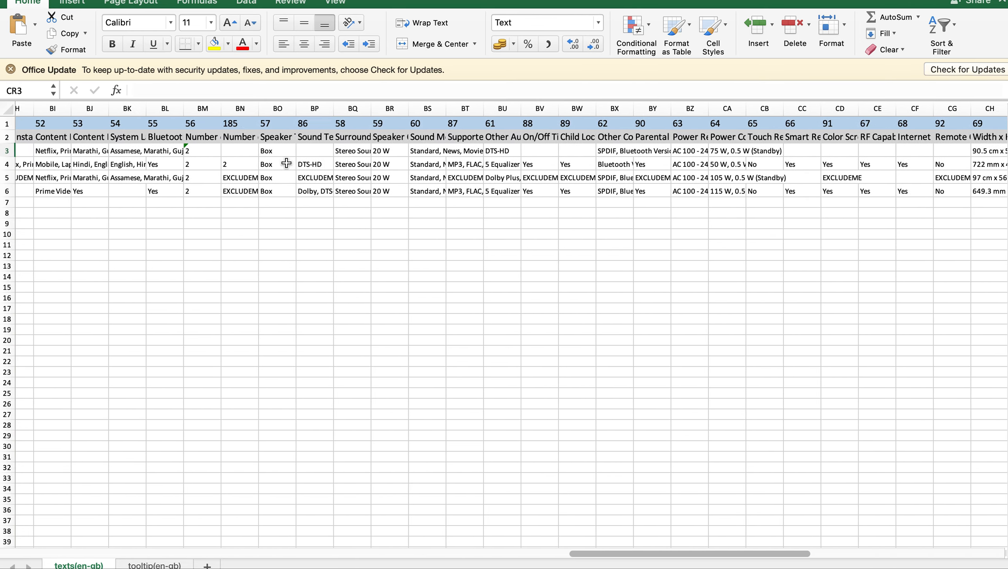
scroll(514, 154, "right", 2)
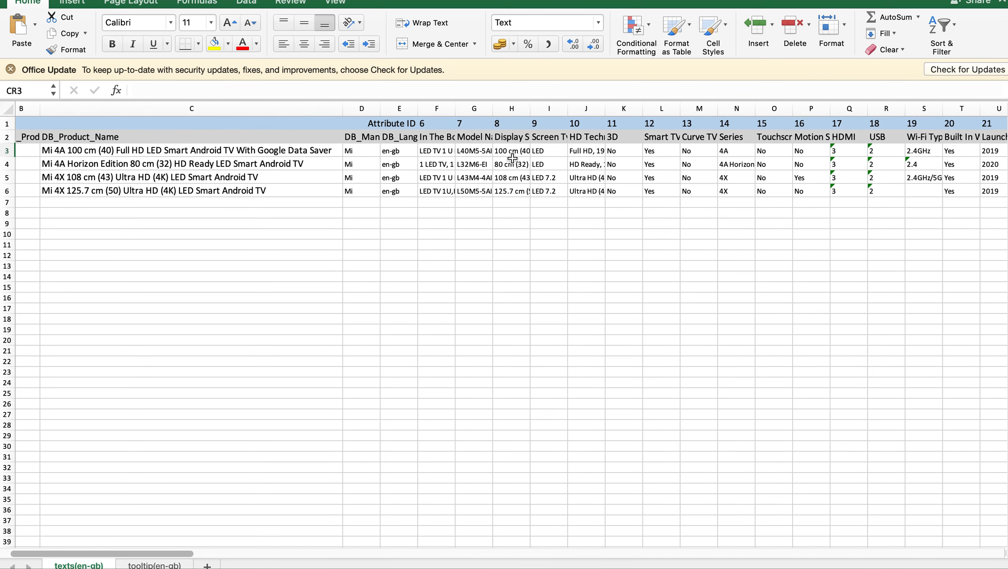
left_click(655, 155)
left_click(661, 135)
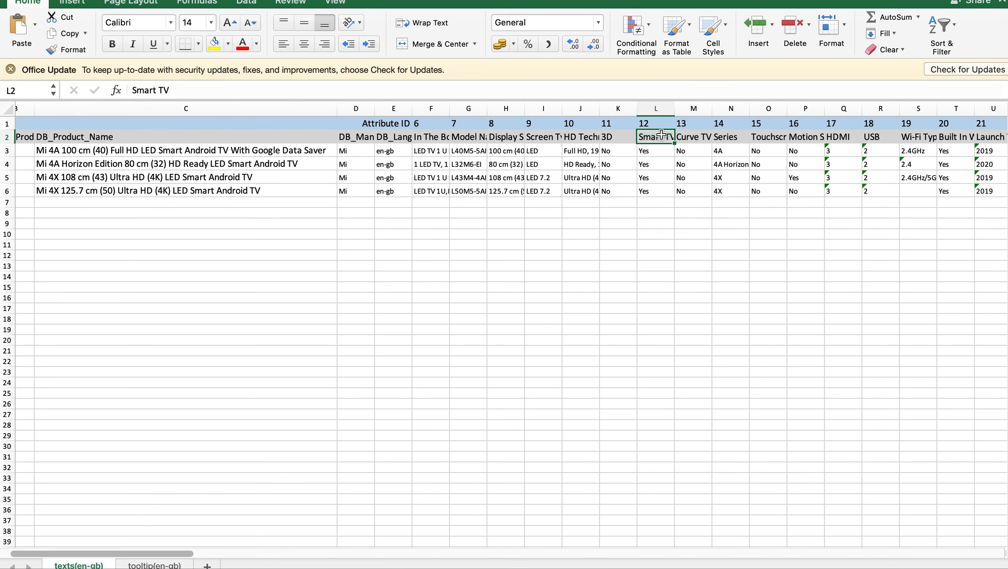
left_click(655, 152)
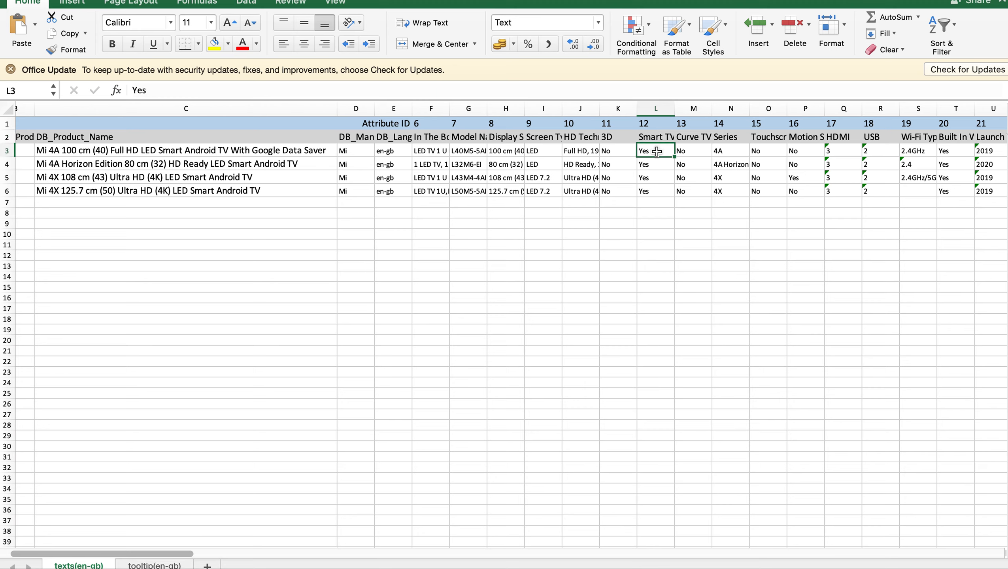
left_click(688, 140)
left_click(687, 152)
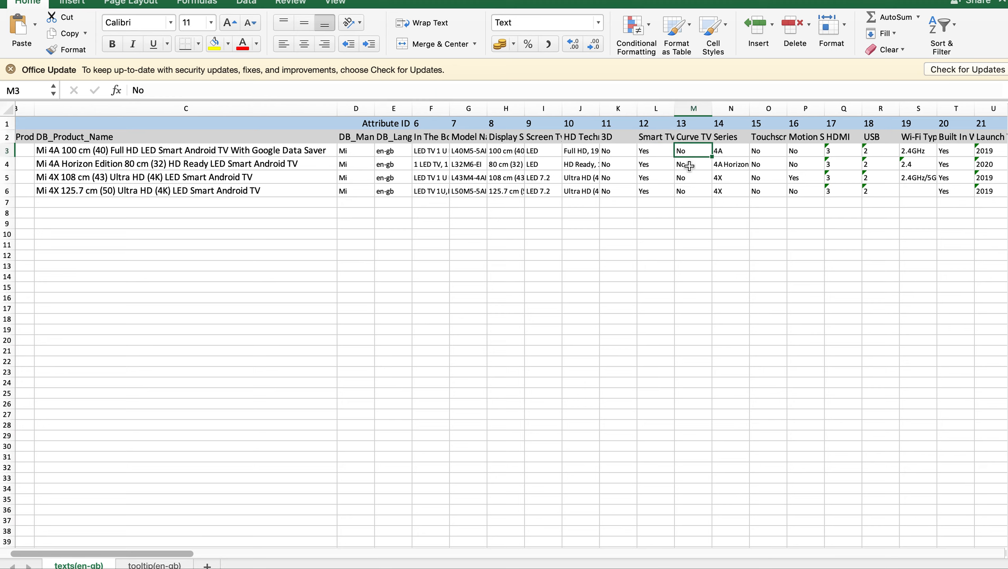
type("YE")
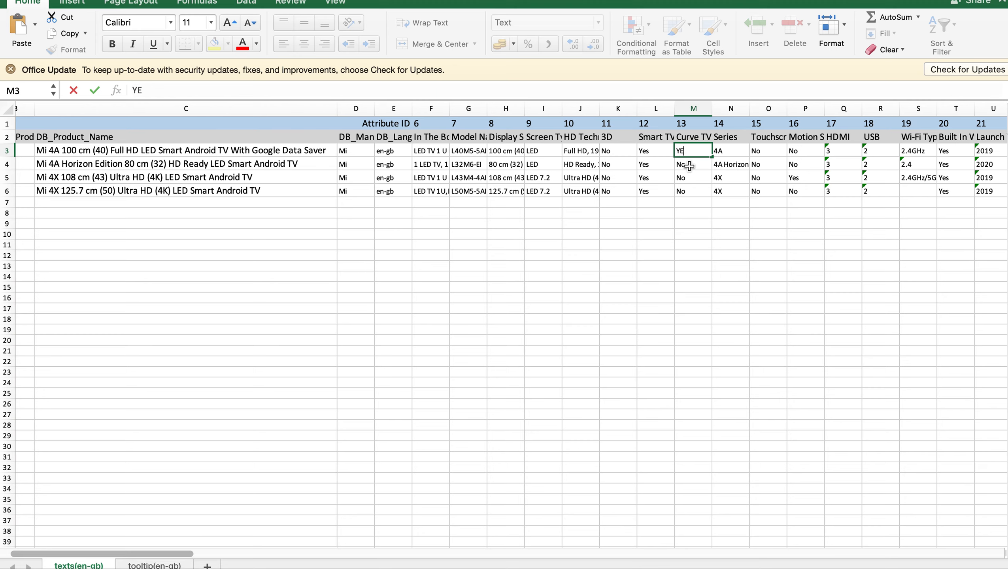
type("S")
key("Tab")
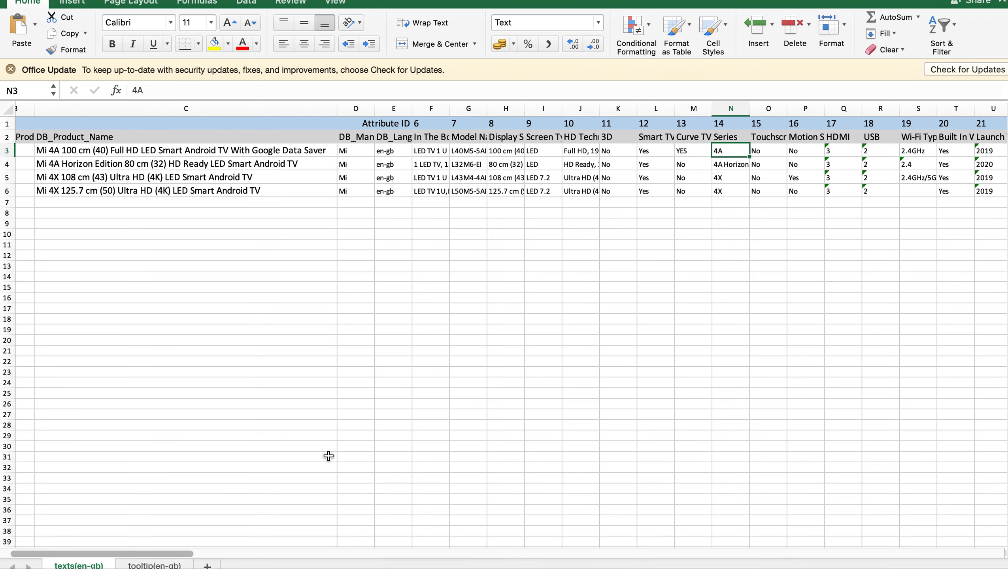
Step: In the exported Excel sheet, copy the whole Mi 4X 125.7 cm (50) TV row from row 6 into row 7
left_click(219, 282)
scroll(72, 232, "left", 3)
left_click(14, 191)
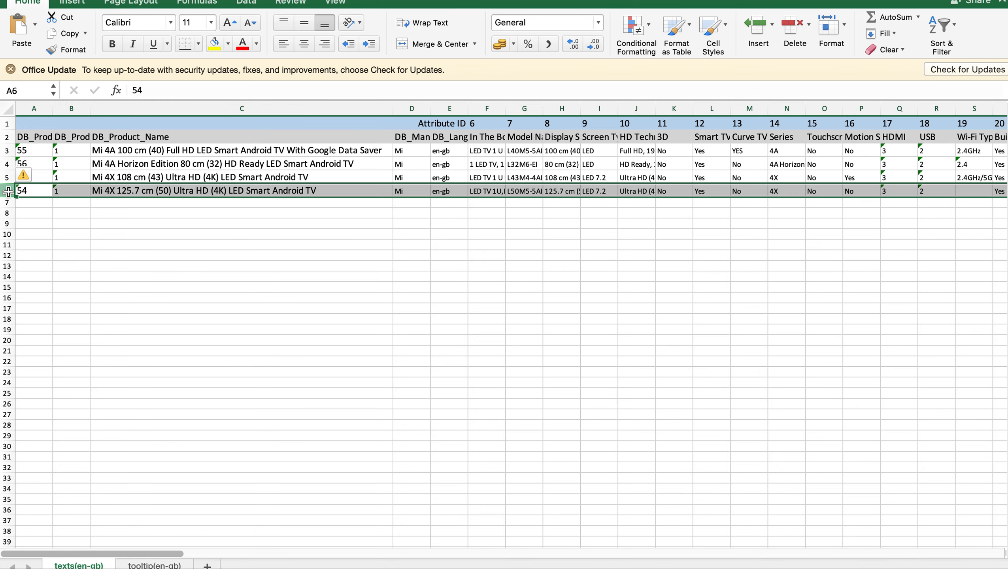
key("super+c")
left_click(13, 204)
key("super+v")
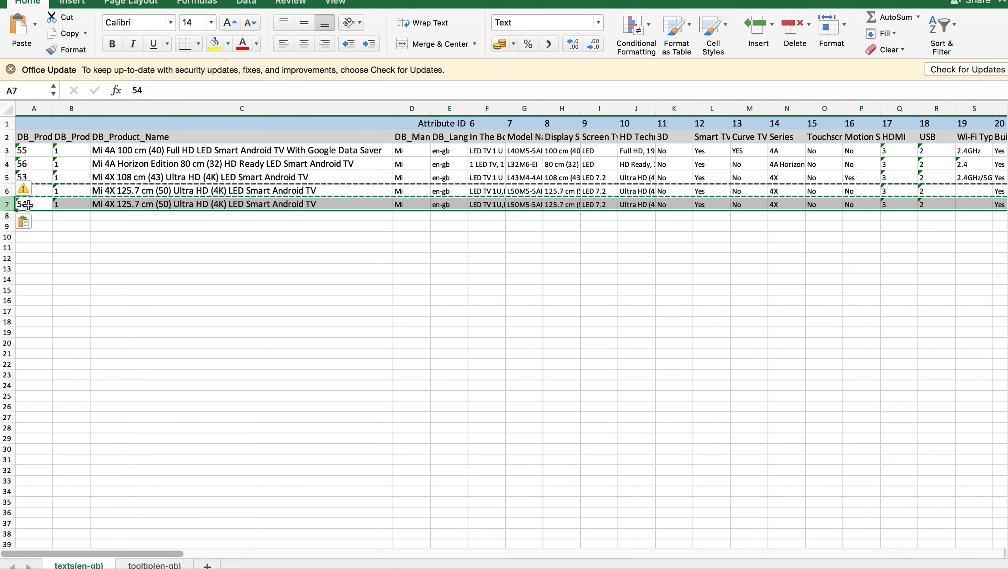
Step: Set the product ID of the duplicated TV in row 7 to 65
left_click(32, 205)
double_click(35, 203)
key("BackSpace")
type("65")
key("Return")
Step: Clear row 7's cells B through E, from the column after the product ID to the language, keeping the product ID
left_click(205, 202)
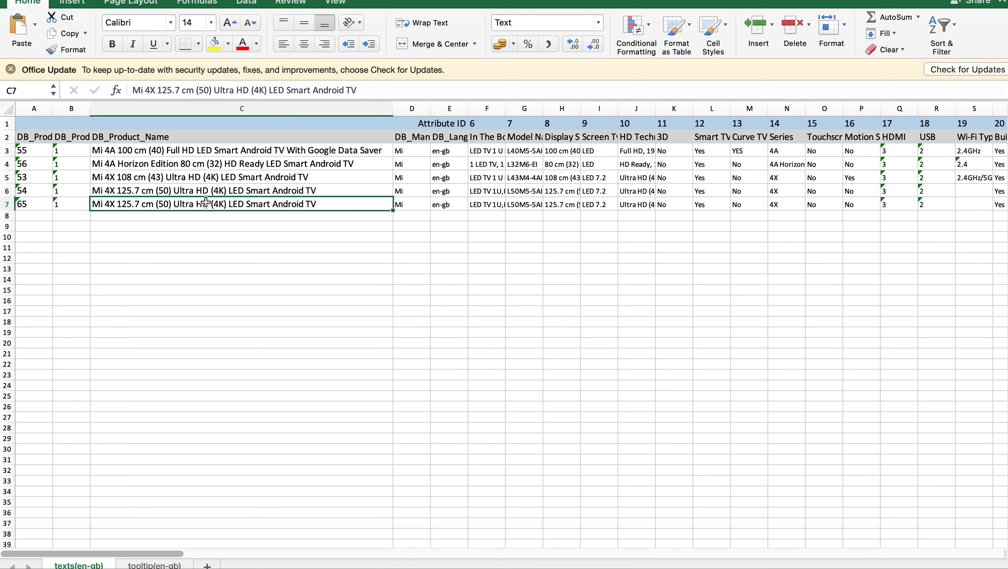
left_click_drag(79, 203, 223, 204)
left_click_drag(358, 203, 441, 208)
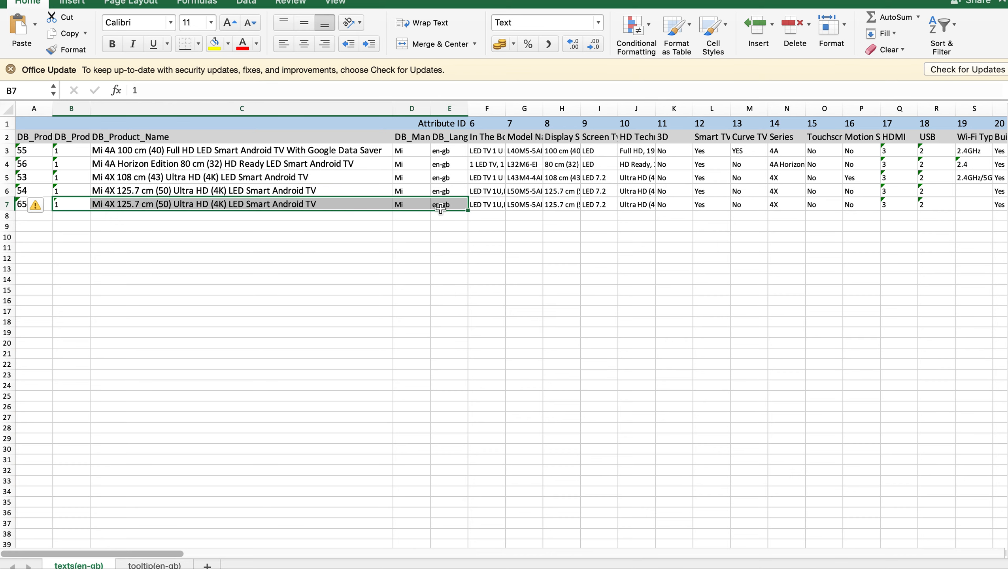
key("Delete")
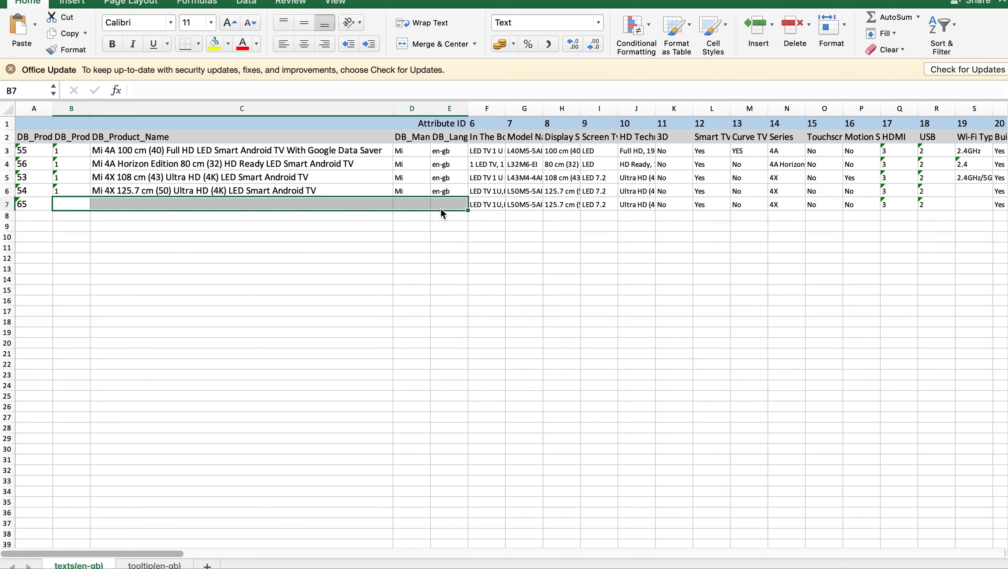
left_click(484, 241)
left_click(66, 201)
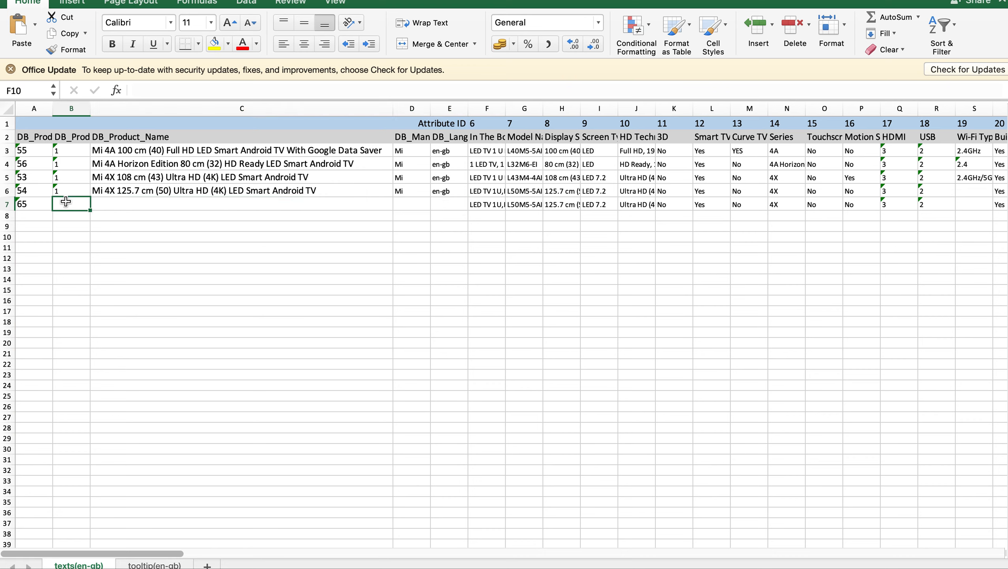
Step: Examine the attribute values copied into row 7, from In The Box and the model name through to the processor column
left_click(501, 216)
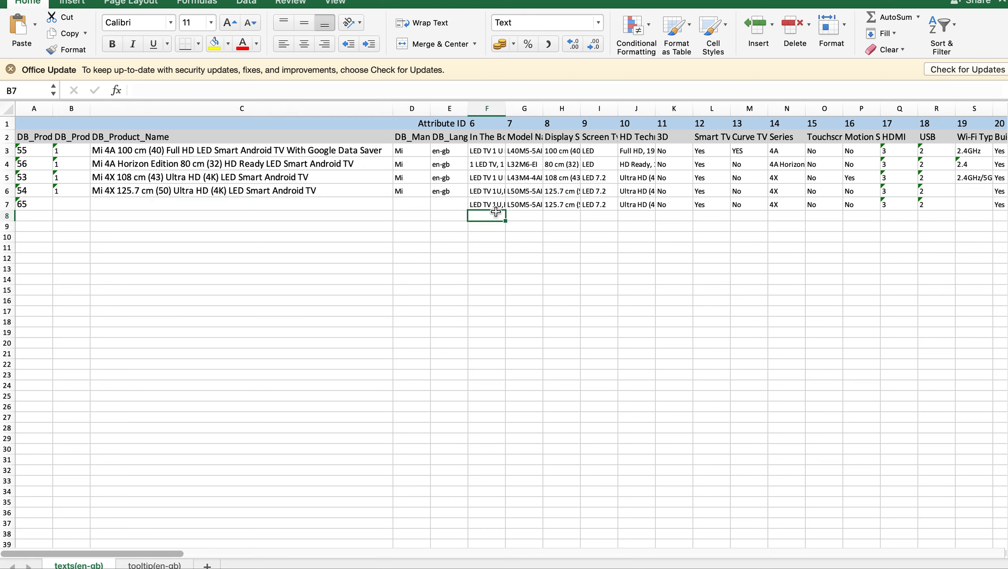
left_click(504, 204)
left_click(523, 206)
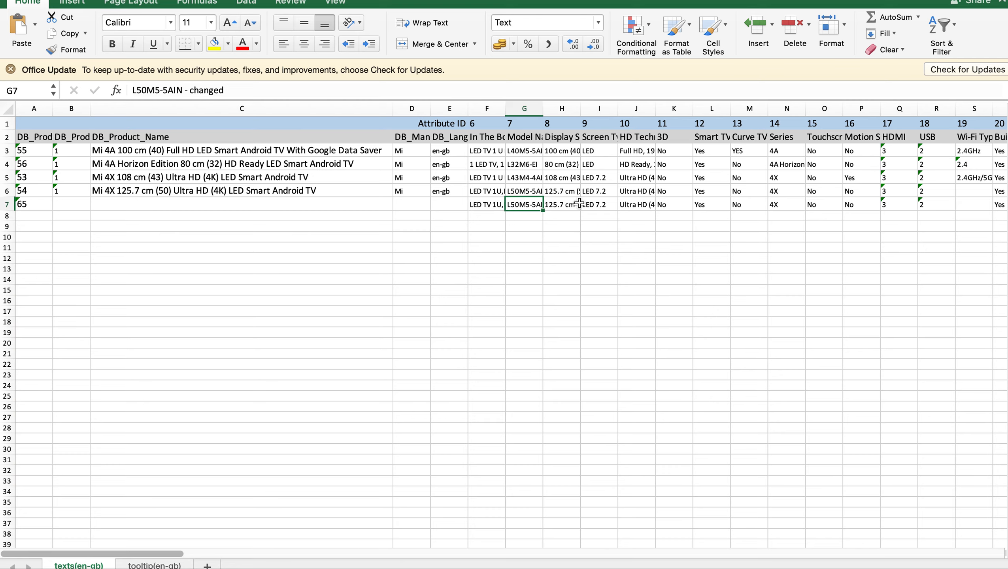
scroll(660, 201, "right", 10)
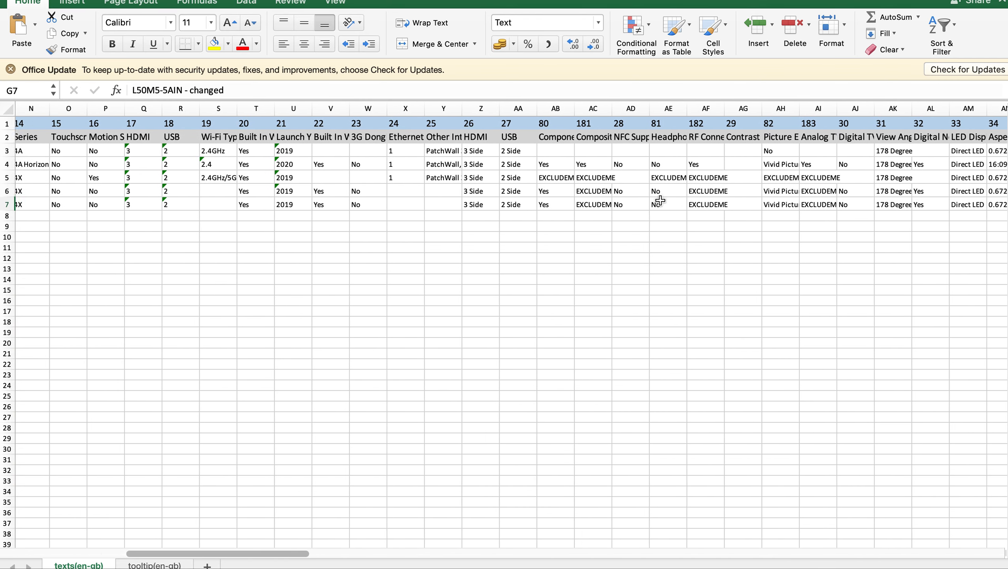
scroll(661, 200, "right", 1)
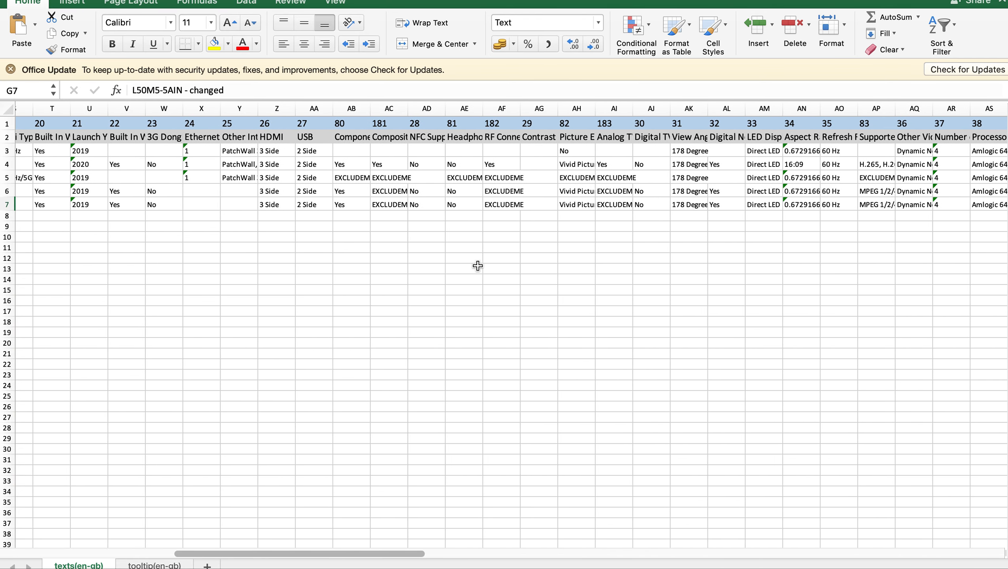